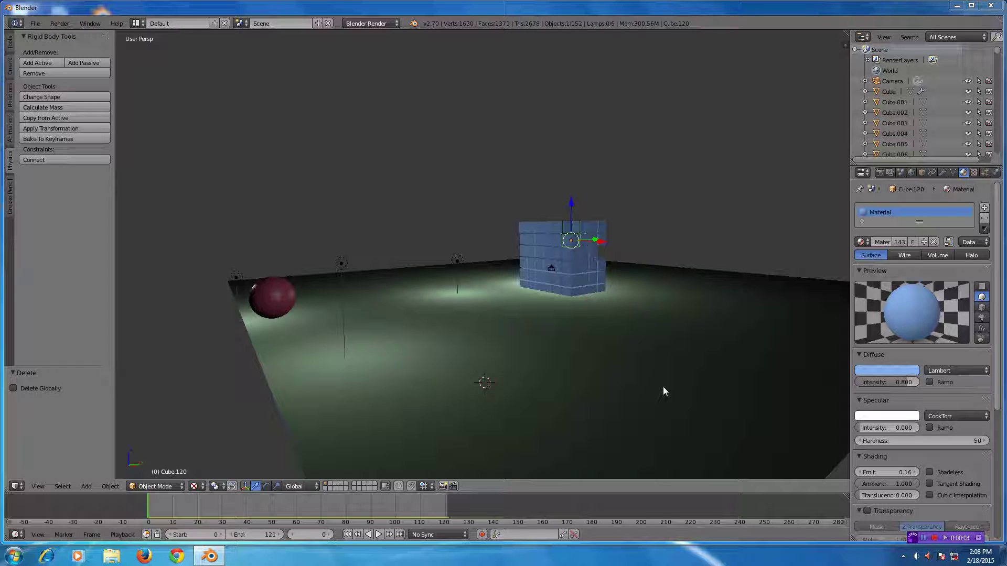
Step: Look around the blue cube wall, checking a couple of cubes, then select the red sphere
middle_drag(637, 367, 636, 378)
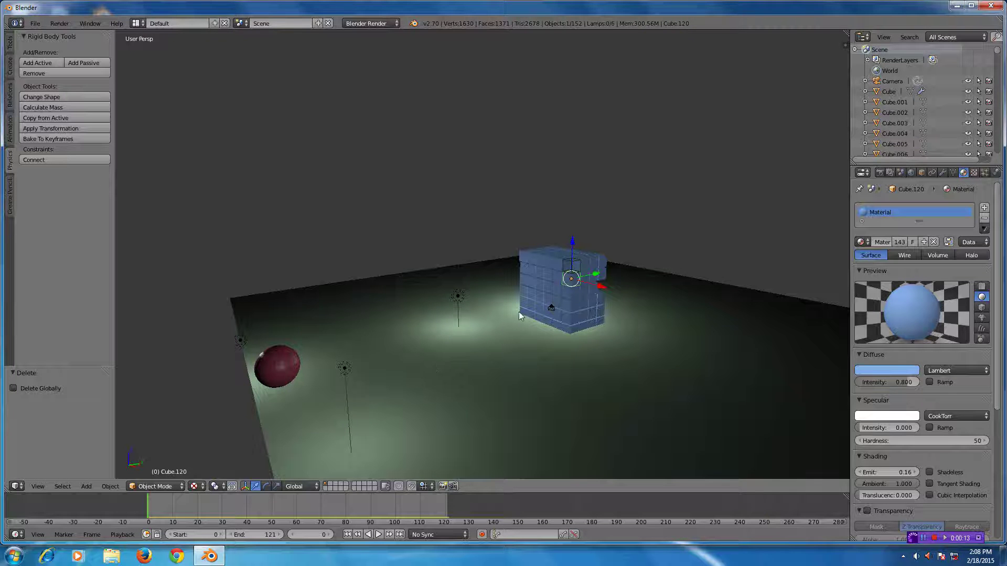
scroll(569, 290, up, 8)
scroll(569, 292, down, 6)
right_click(589, 306)
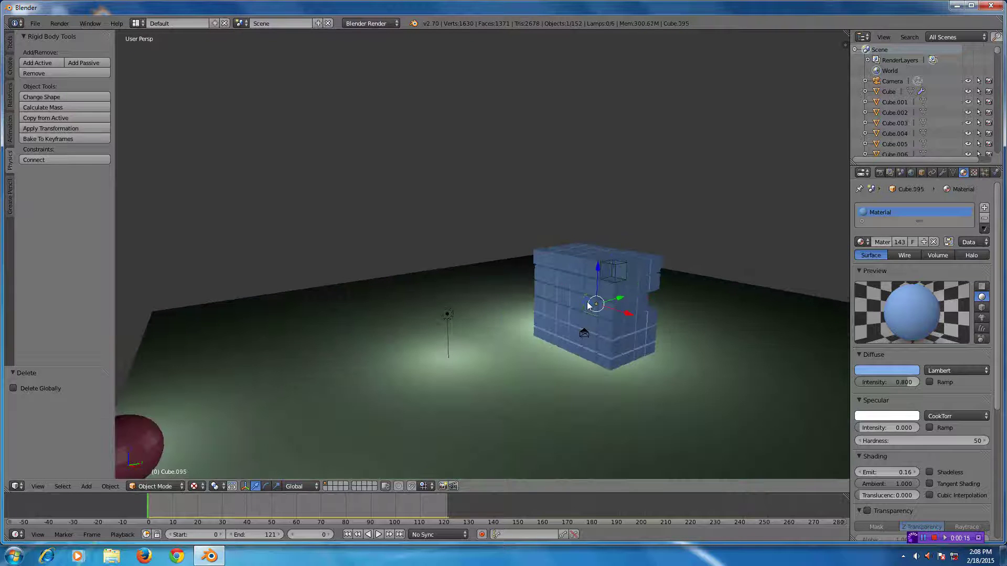
shift+middle_drag(589, 306, 594, 302)
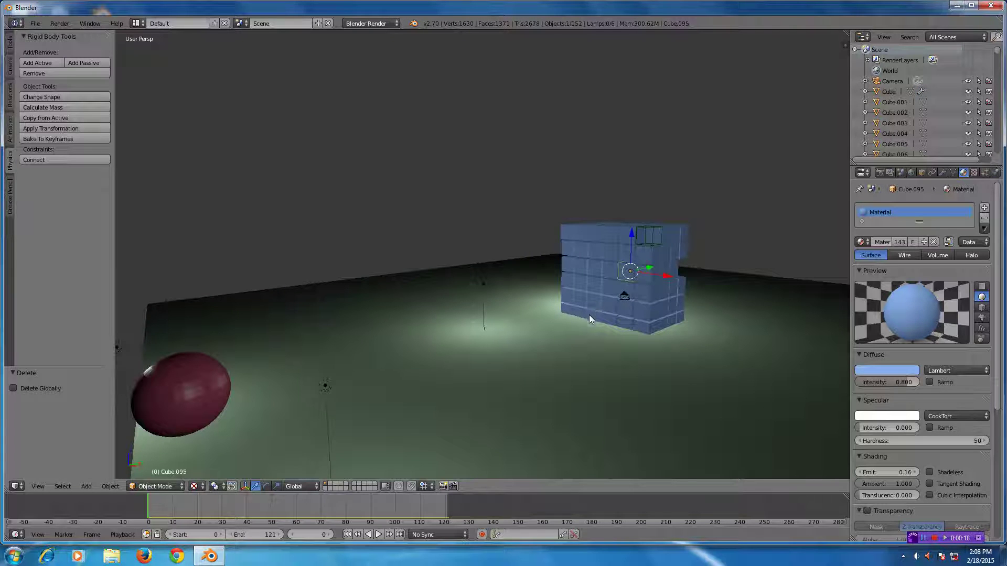
right_click(601, 251)
right_click(168, 379)
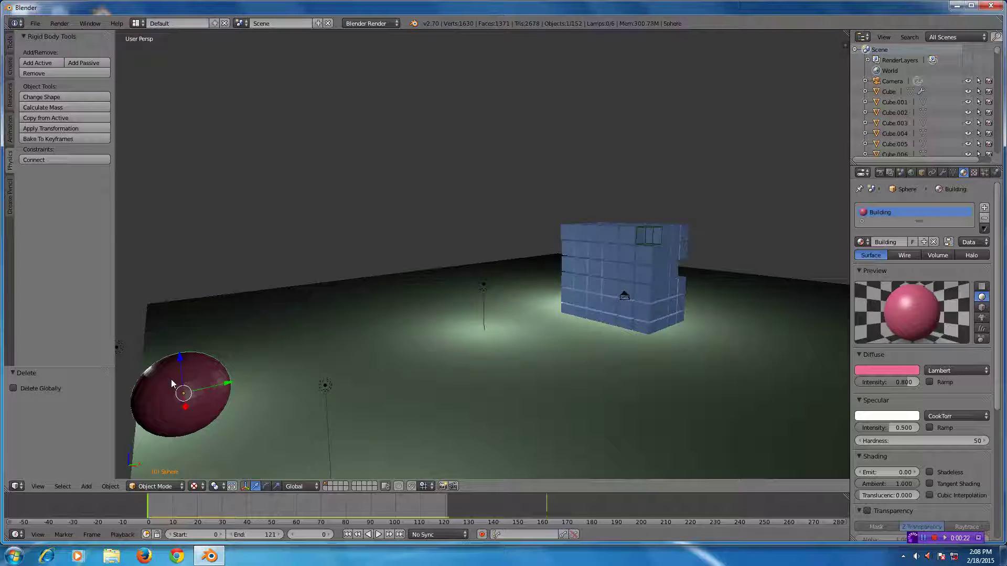
Step: Tick Animated on the red sphere's rigid body and rewind to the first frame
click(996, 173)
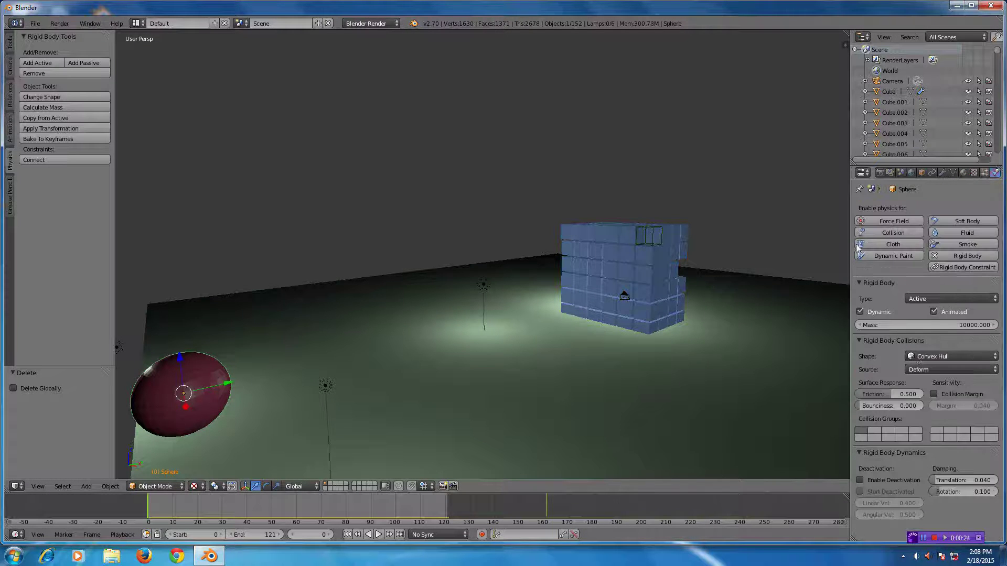
click(934, 312)
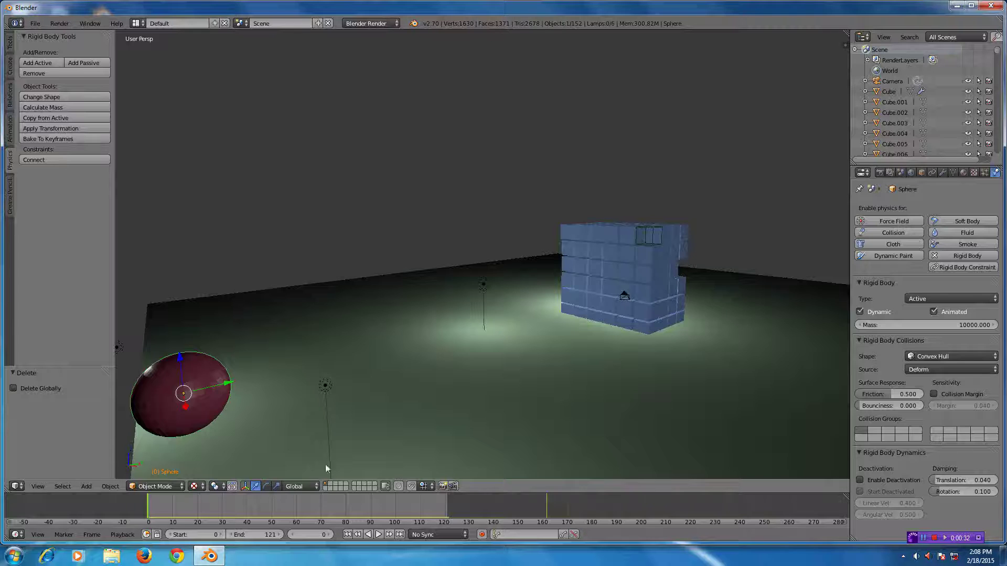
key(shift+Left)
Step: Play the simulation to watch the sphere smash the wall, then stop and orbit the view
key(alt+a)
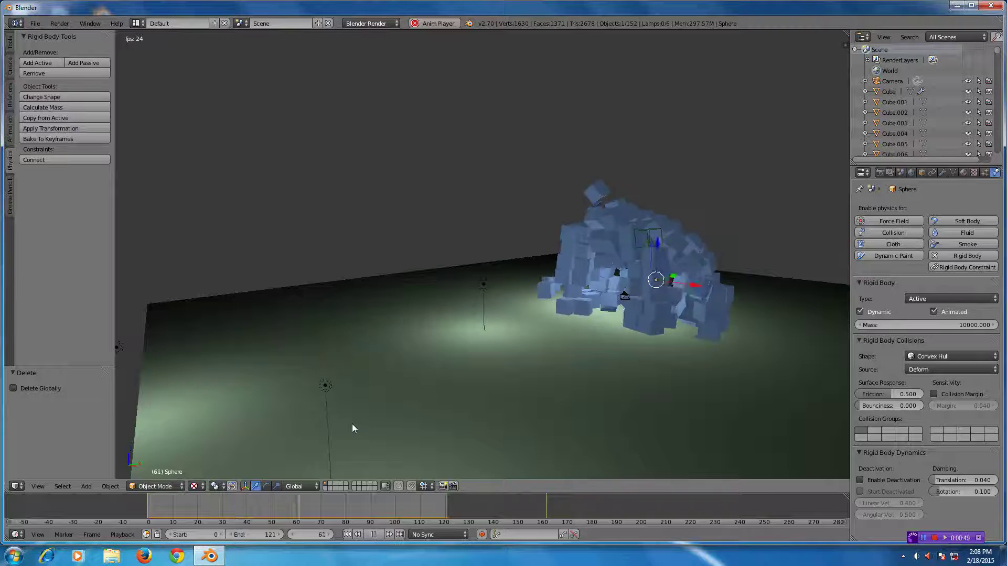
key(Escape)
middle_drag(429, 416, 414, 427)
middle_drag(527, 345, 520, 339)
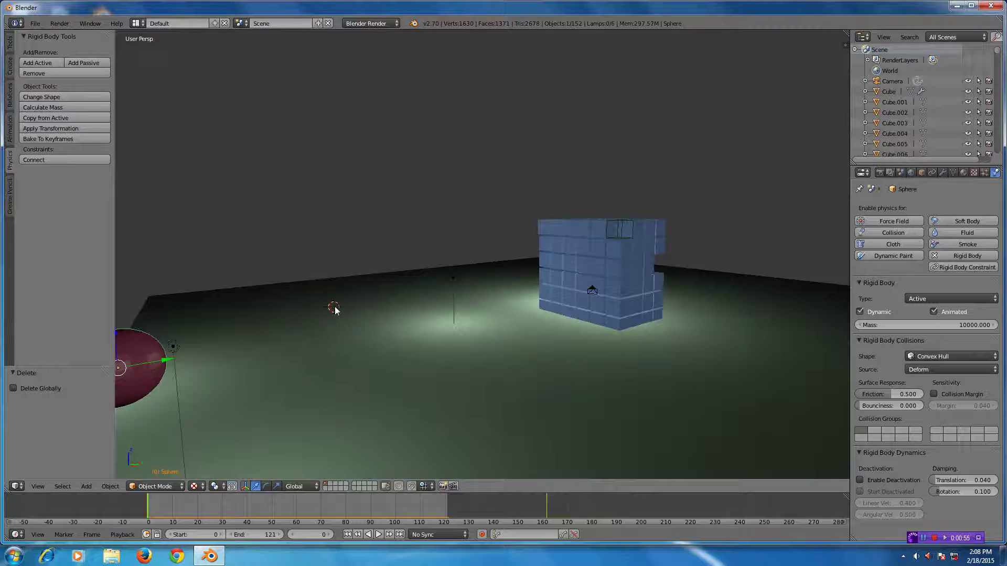
Step: Add a cube, raise it 3.626 units on Z, and slide it along X beside the wall
key(shift+a)
mouse_move(338, 305)
click(370, 317)
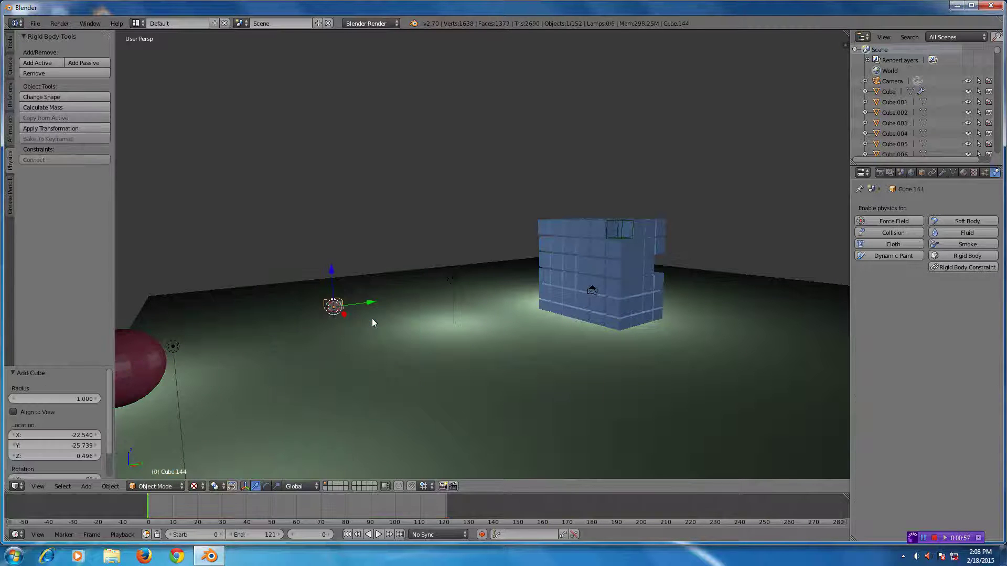
key(g)
key(z)
click(345, 276)
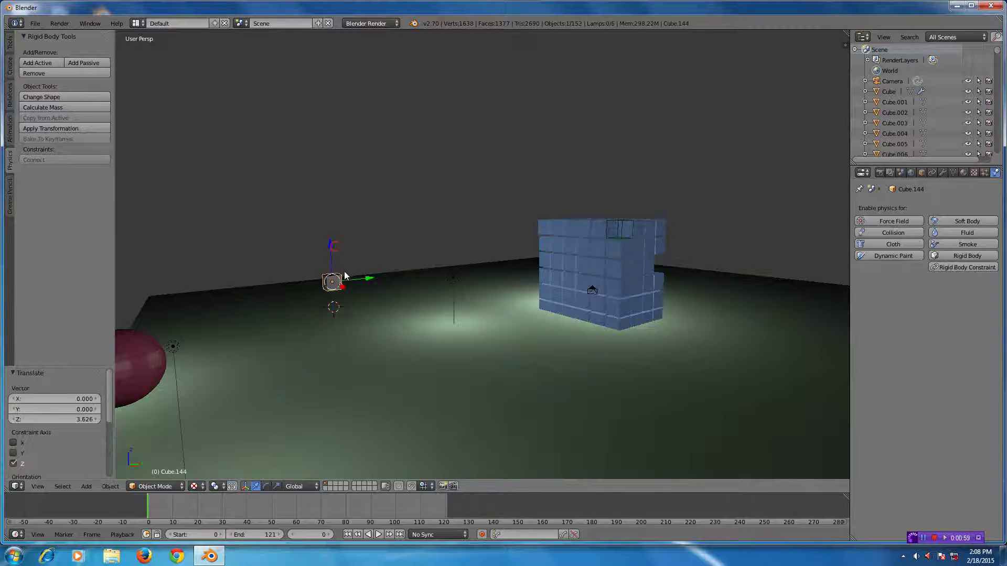
key(g)
key(x)
click(372, 322)
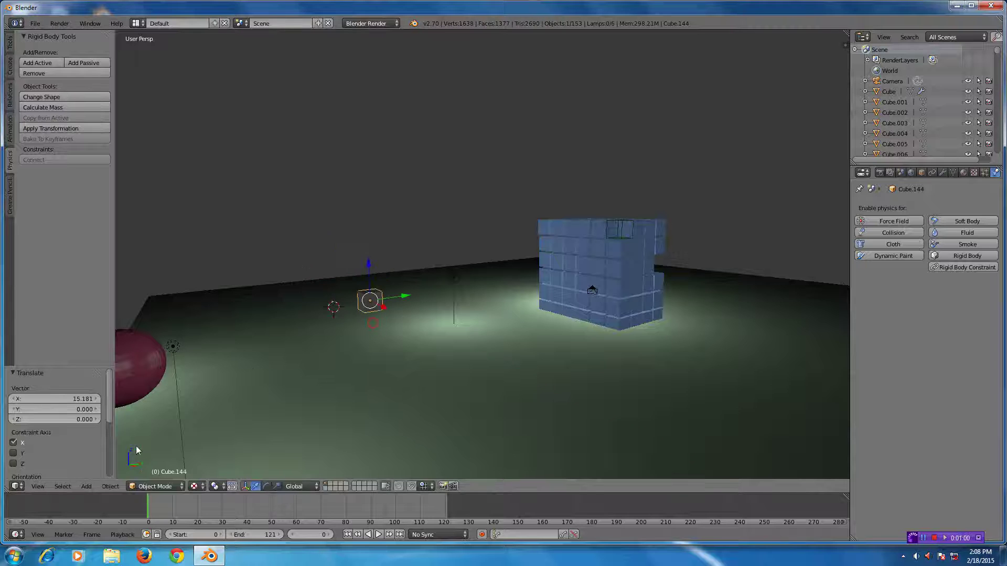
Step: Apply Quick Smoke to the new cube, creating a smoke domain around it
click(111, 488)
mouse_move(145, 230)
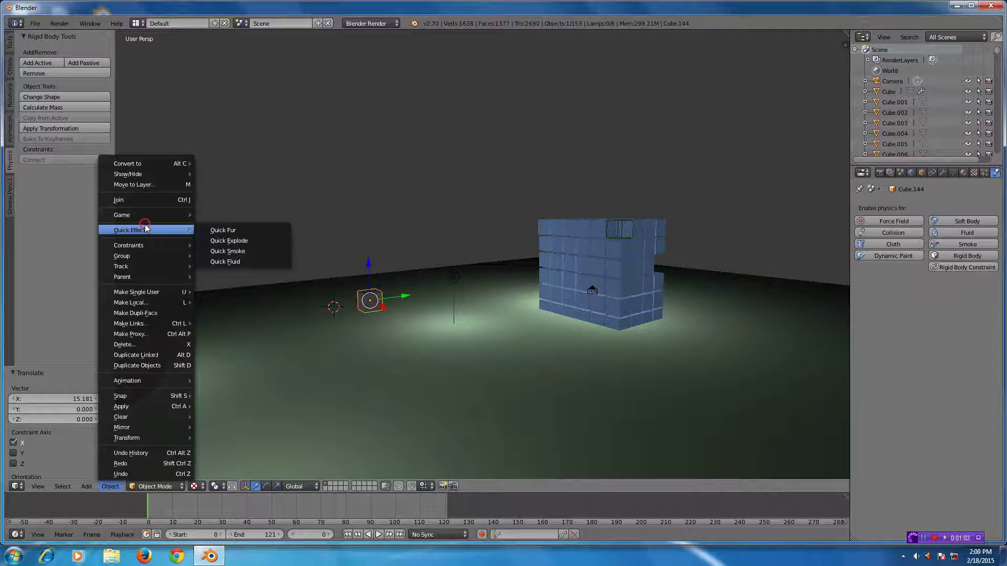
click(222, 252)
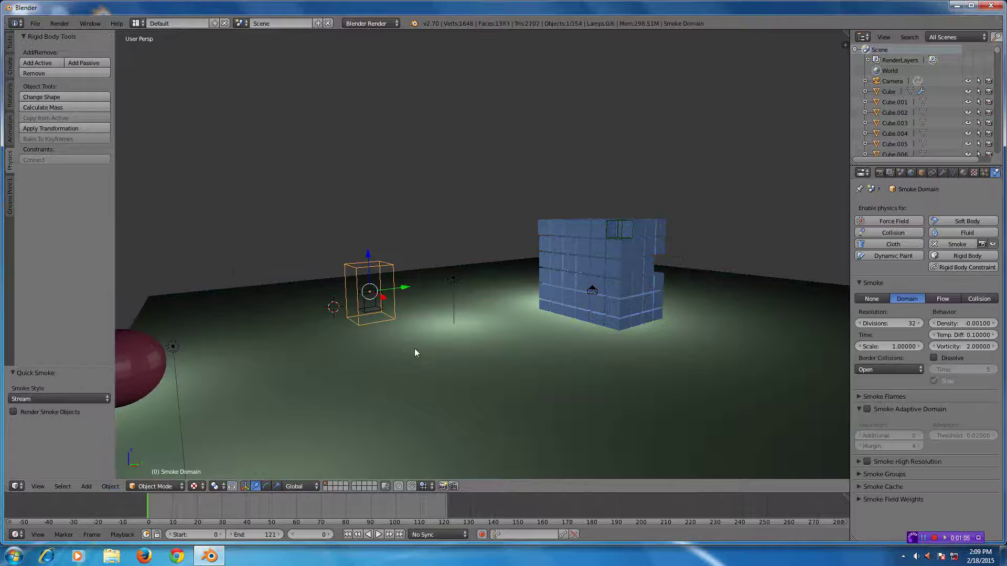
scroll(414, 353, up, 5)
scroll(415, 353, down, 4)
middle_drag(416, 353, 417, 342)
scroll(417, 349, up, 2)
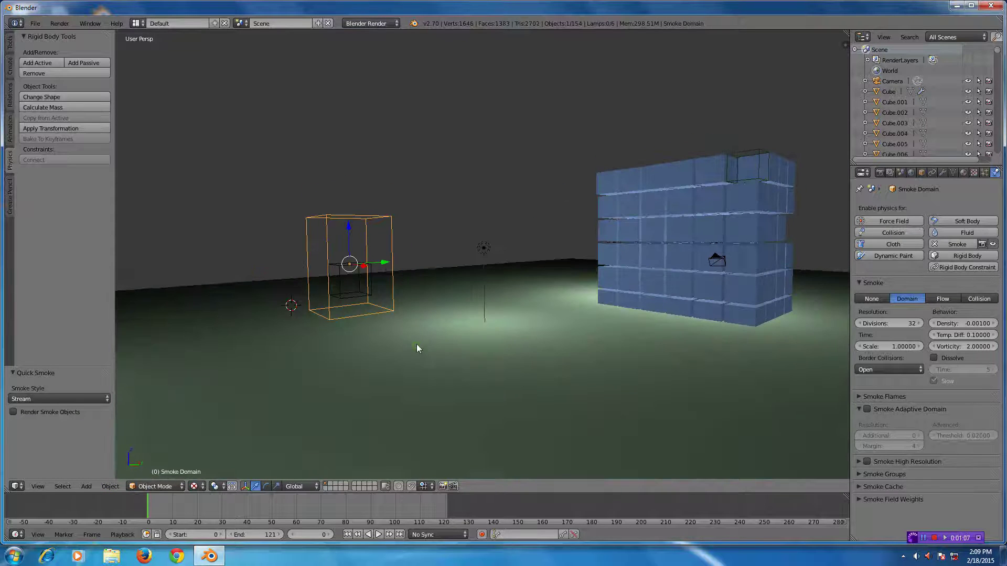
key(KP_Decimal)
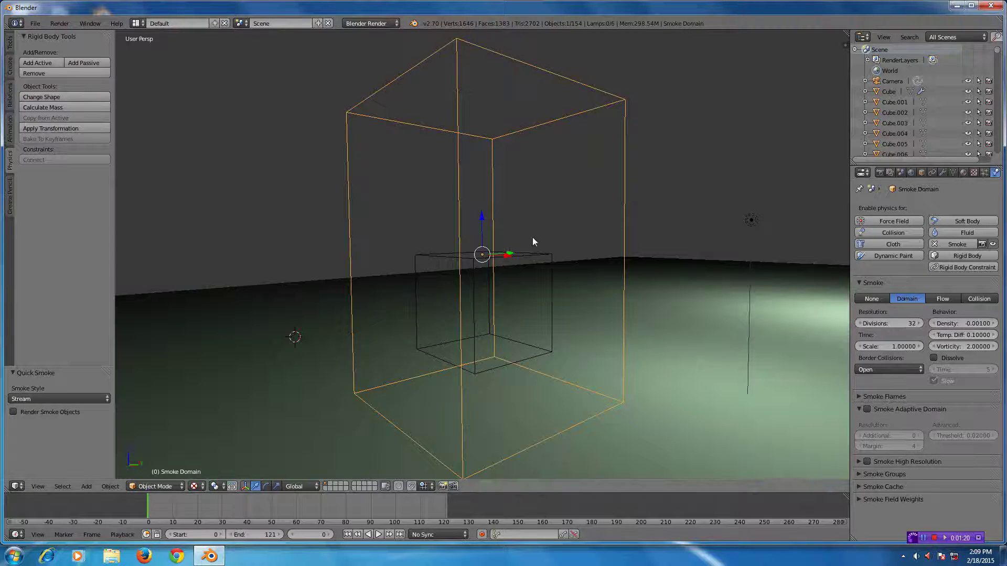
scroll(531, 239, down, 1)
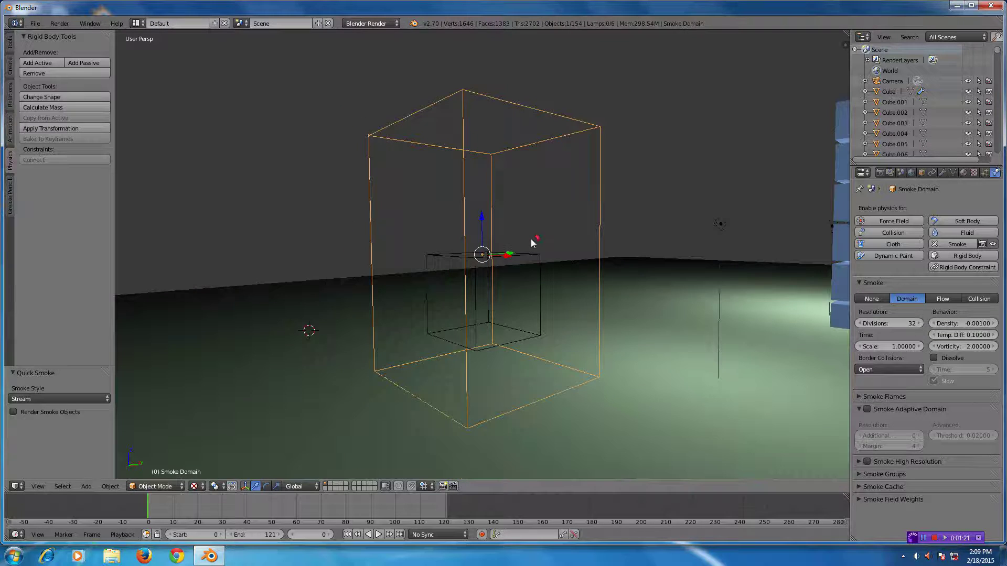
key(alt+a)
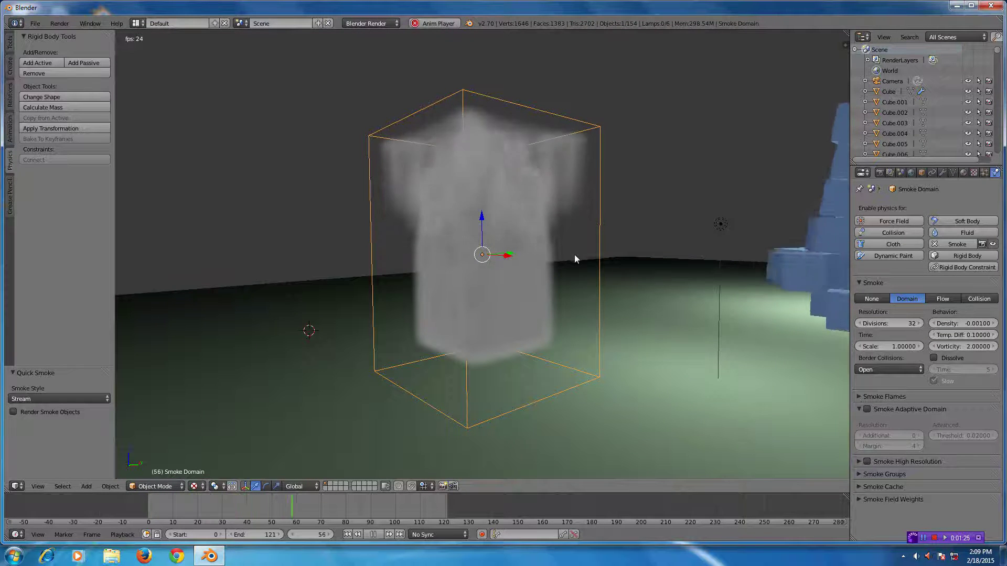
key(Escape)
scroll(575, 256, down, 2)
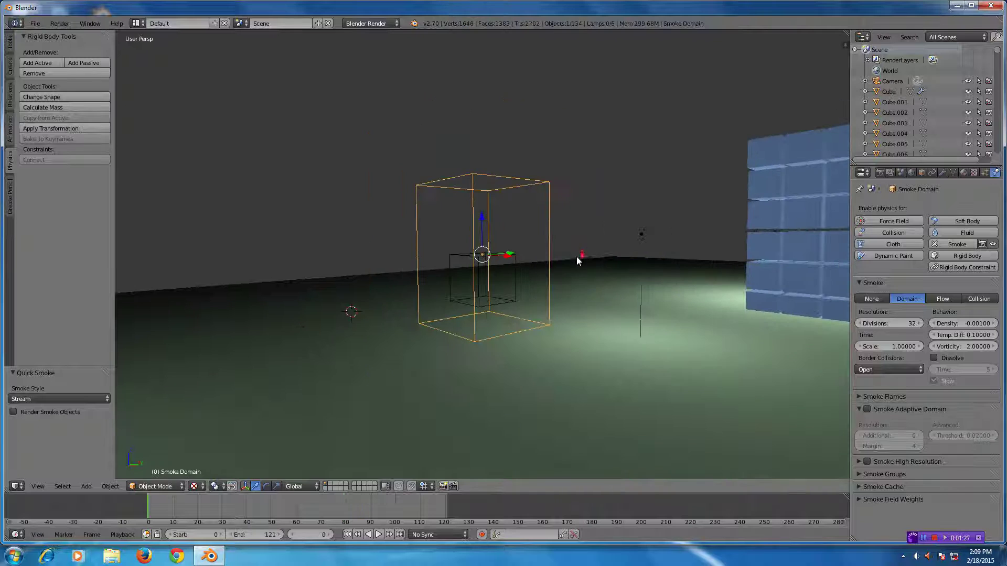
mouse_move(570, 260)
middle_down()
mouse_move(454, 232)
mouse_move(546, 243)
mouse_move(561, 263)
mouse_move(575, 242)
middle_up()
scroll(559, 264, down, 4)
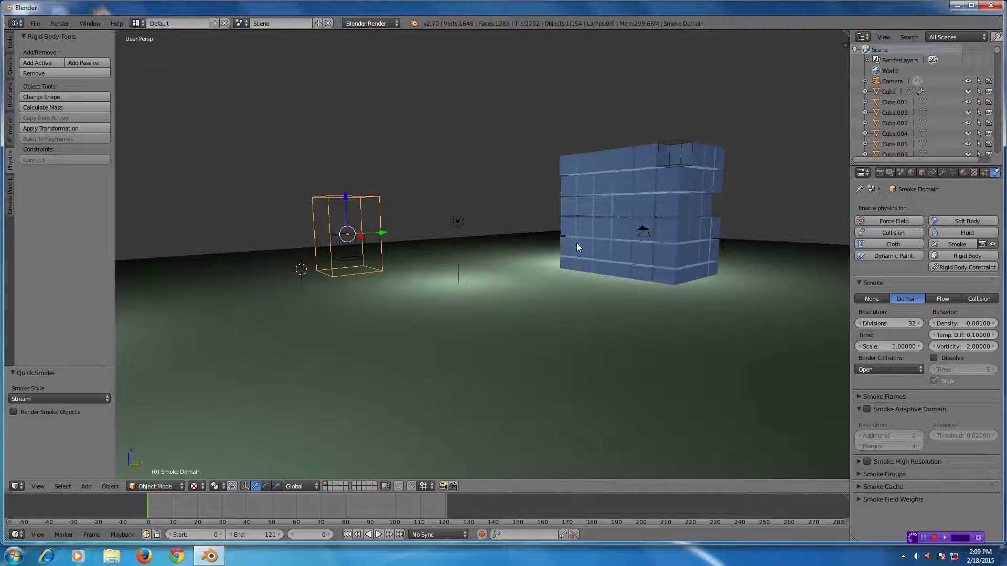
Step: Delete the smoke domain and emitter Cube.144, then select a cube on the wall's top row
key(z)
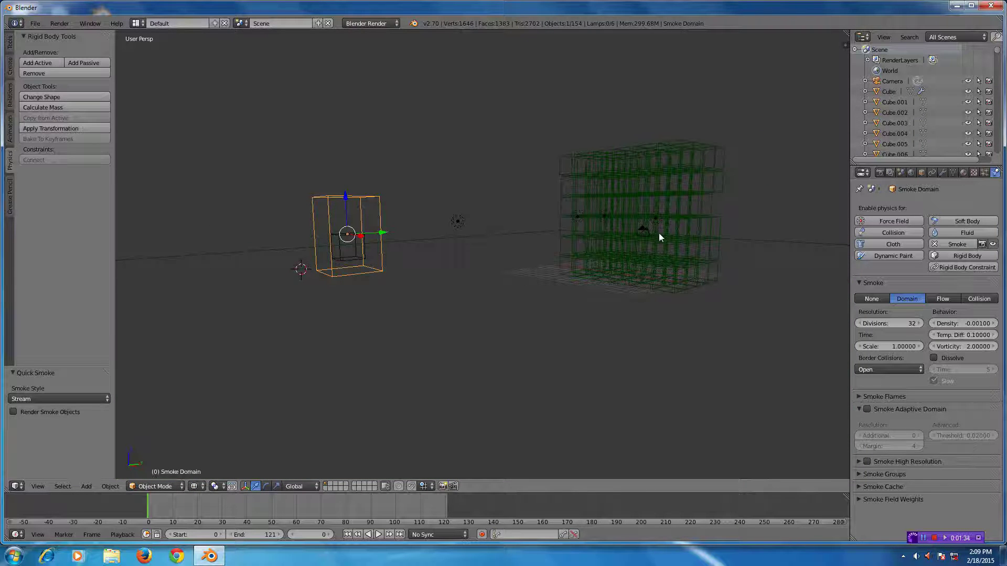
key(z)
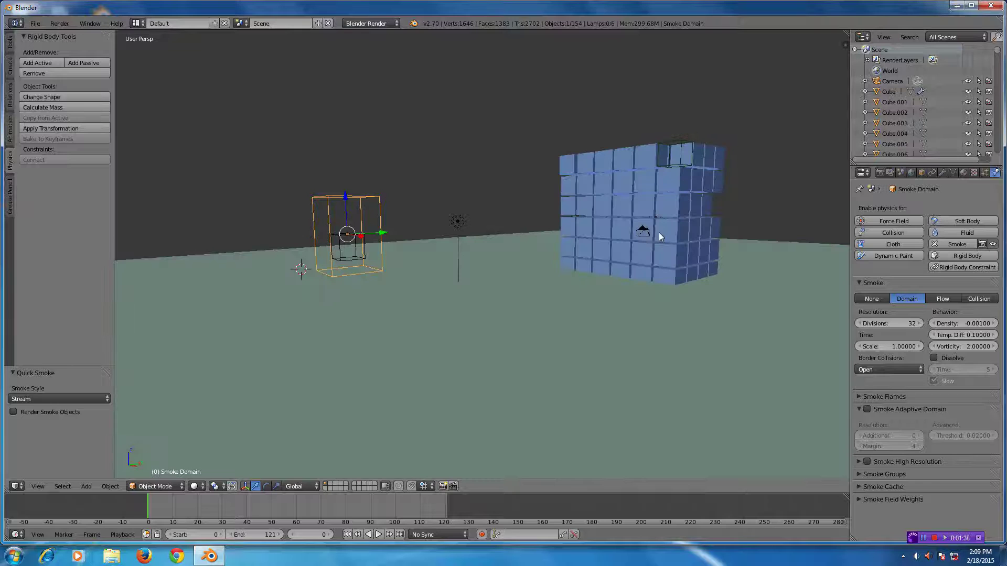
middle_drag(659, 230, 420, 273)
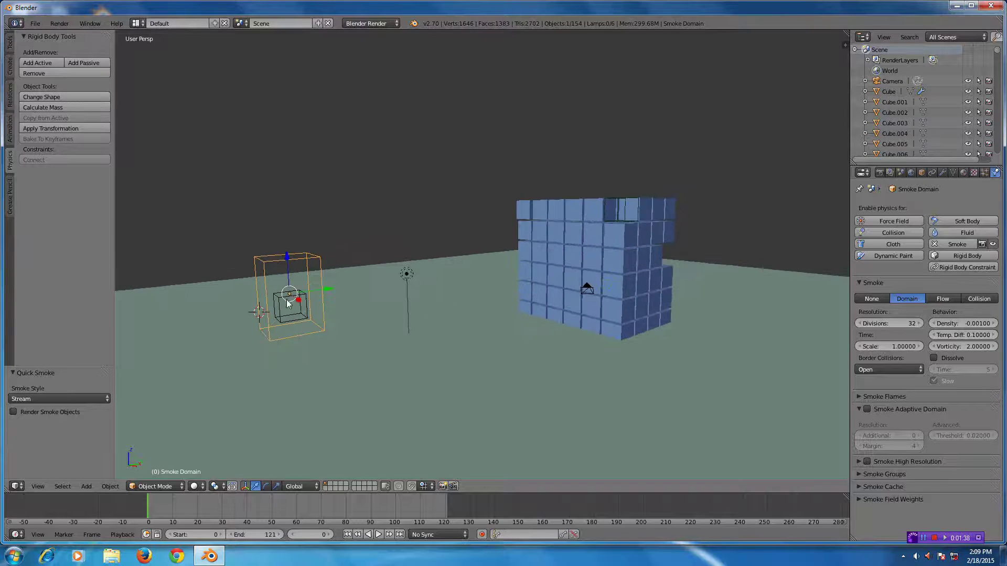
key(x)
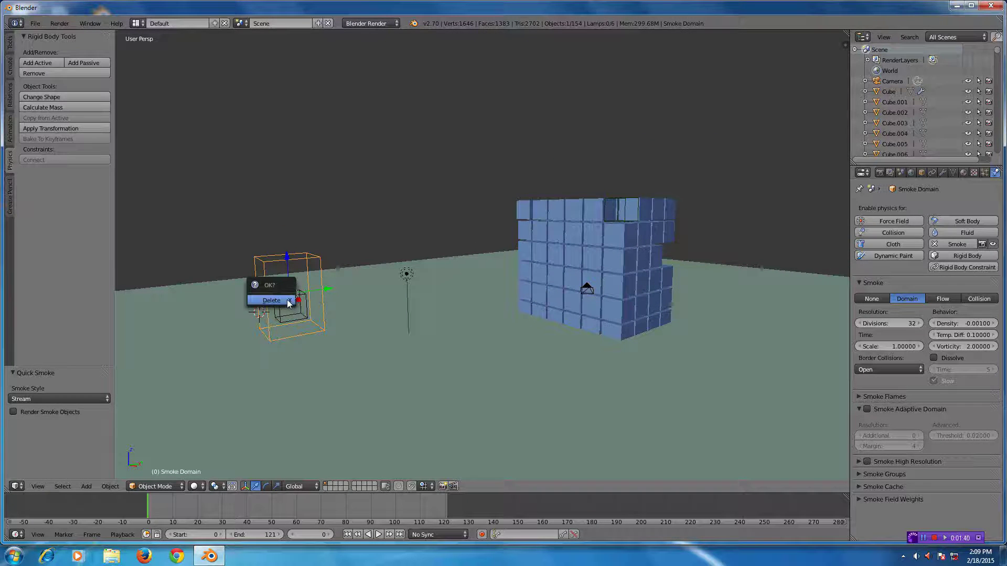
click(287, 302)
key(x)
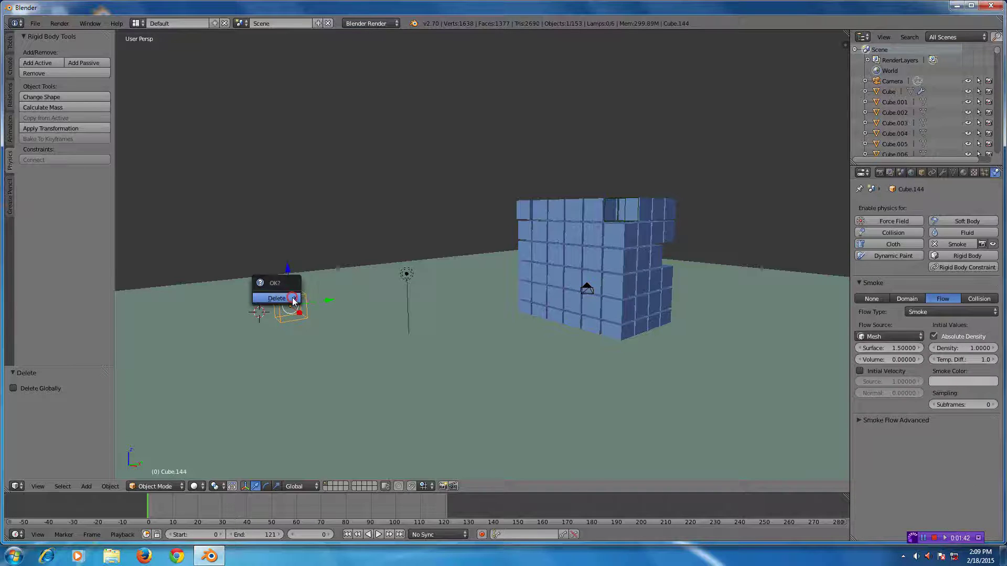
click(291, 302)
right_click(580, 212)
scroll(603, 218, up, 2)
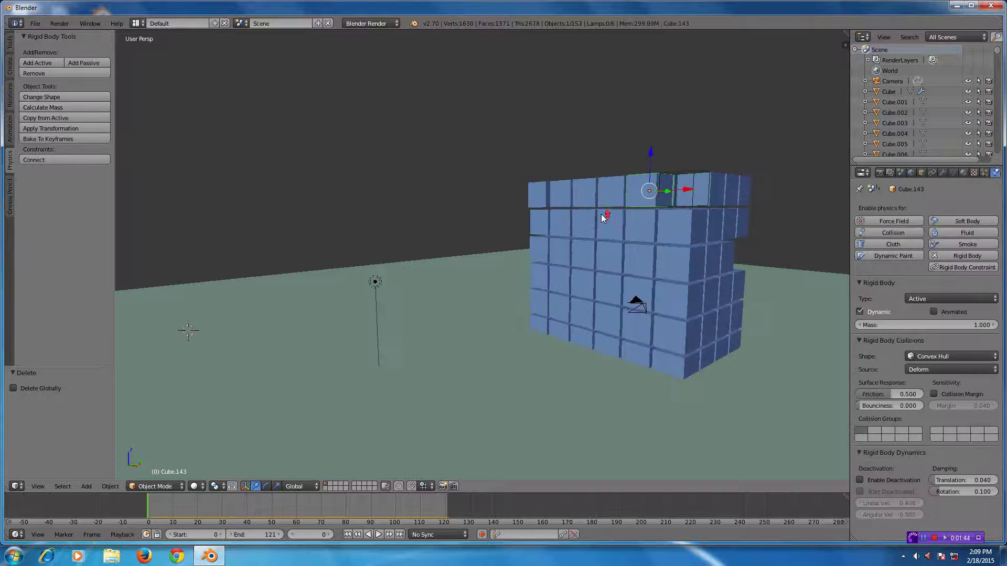
Step: Apply Quick Smoke to the selected top-row wall cube
mouse_move(602, 215)
middle_down()
mouse_move(597, 225)
mouse_move(608, 223)
middle_up()
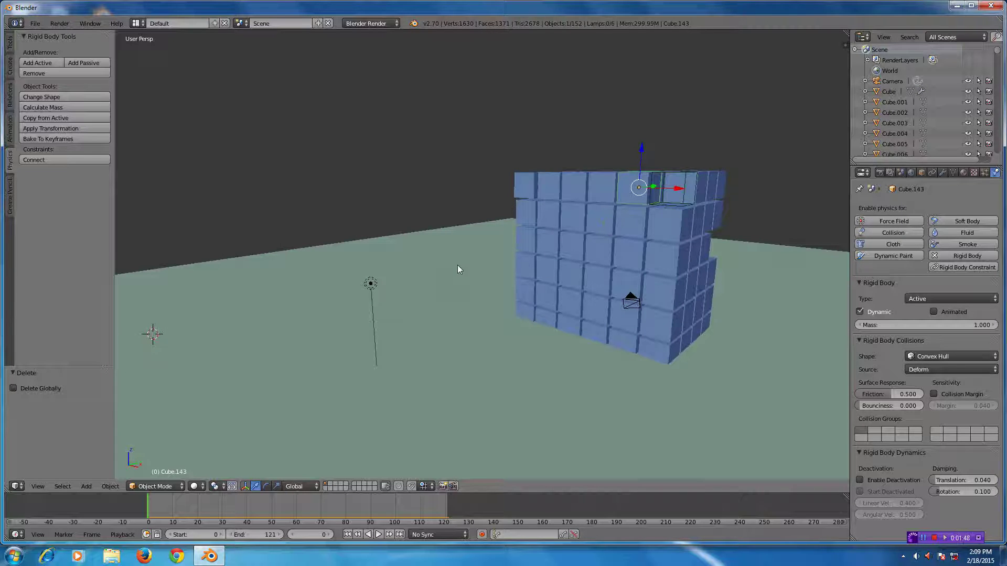
click(111, 486)
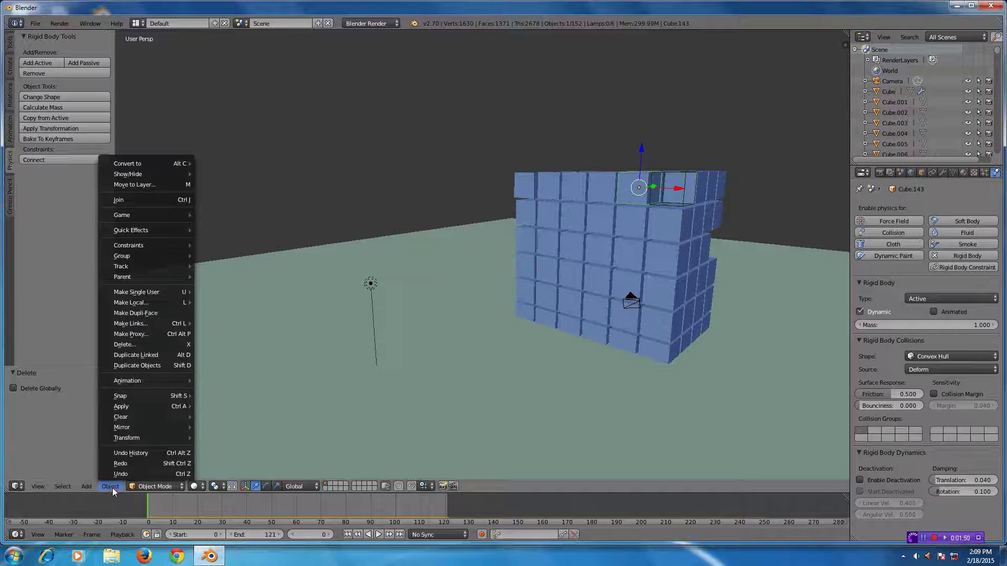
mouse_move(130, 228)
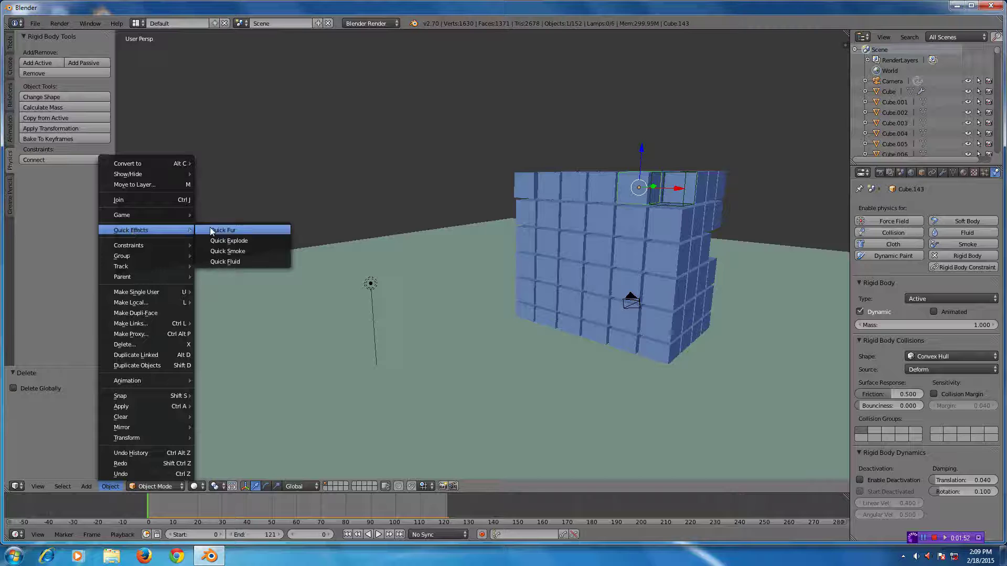
click(228, 251)
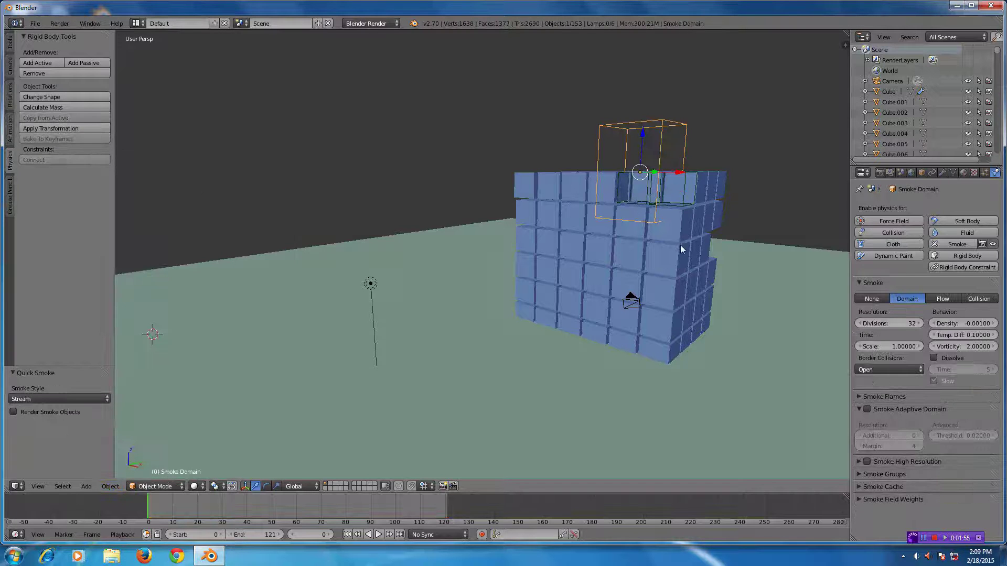
Step: Shrink the new smoke domain to about 0.693, then flatten it along Z to 0.592
key(s)
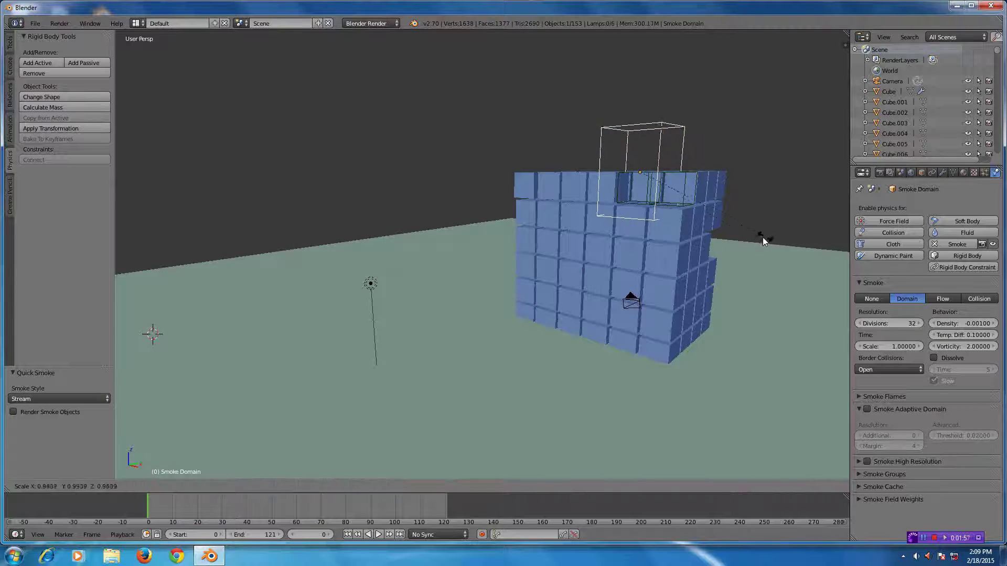
click(724, 230)
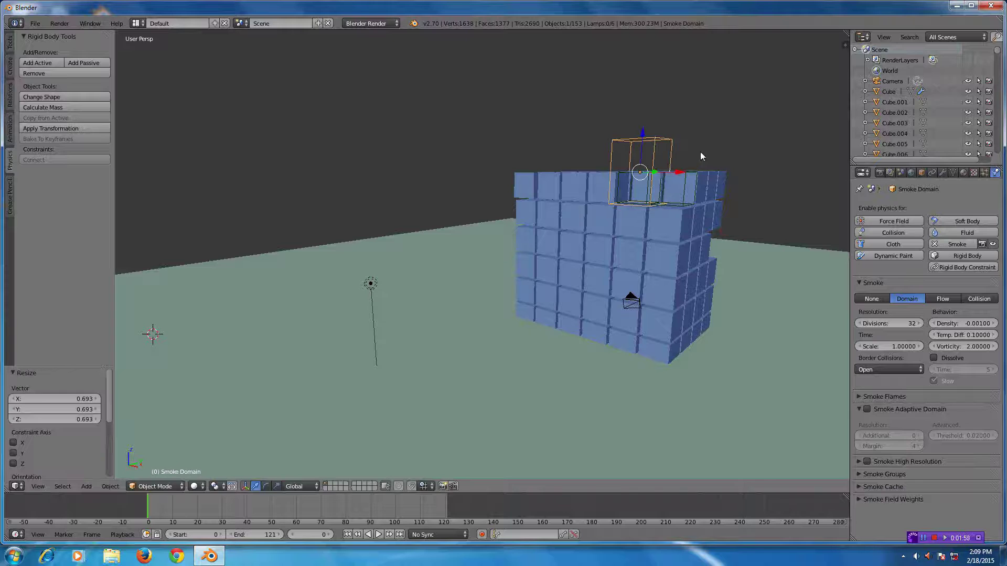
key(s)
key(z)
click(678, 172)
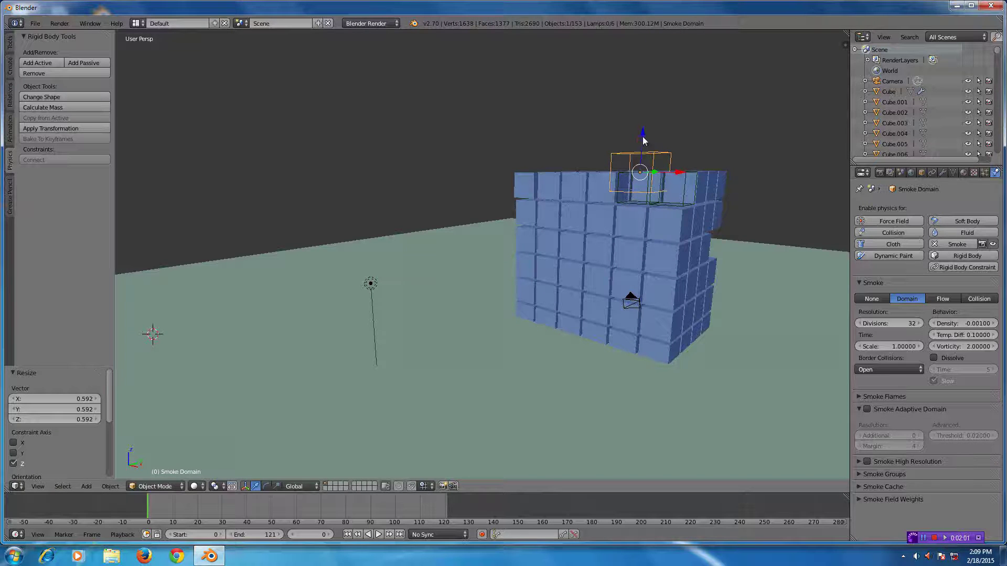
Step: Lower the smoke domain -1.028 on Z onto the wall and switch to textured shading
key(g)
key(z)
click(643, 155)
scroll(650, 234, up, 2)
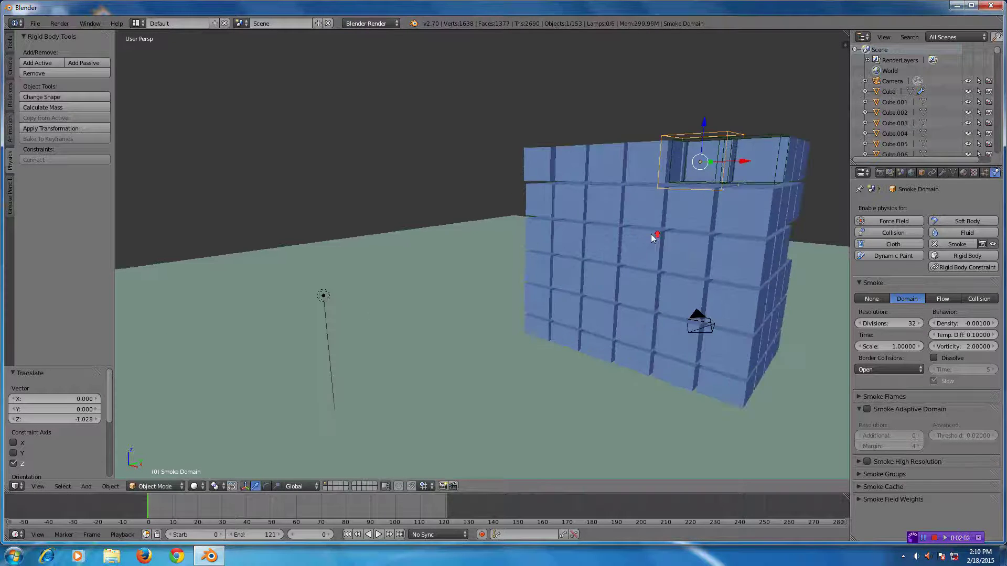
scroll(650, 234, down, 6)
key(alt+z)
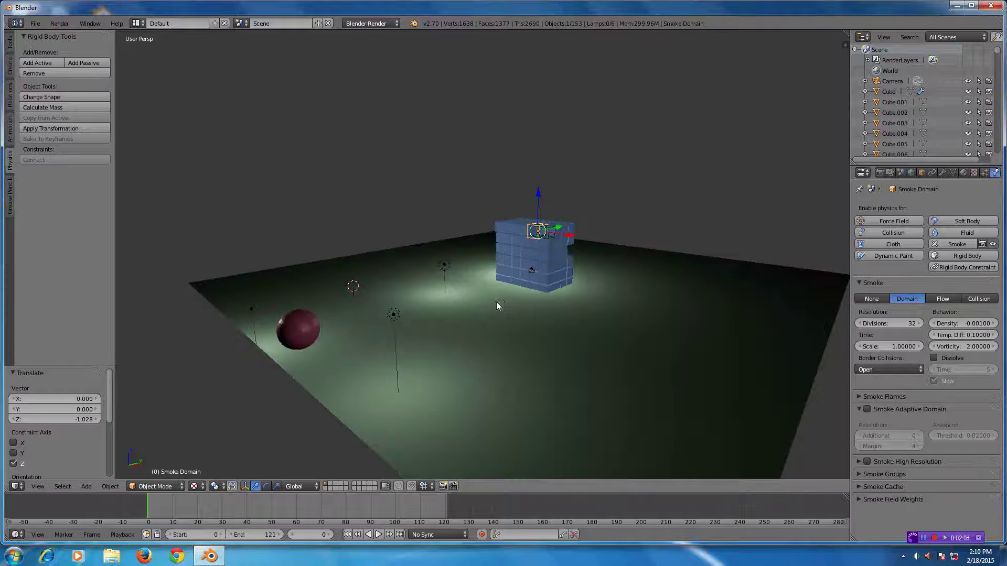
scroll(498, 298, up, 2)
Step: Start playback and watch the wall collapse, selecting one of the scattering cubes
key(alt+a)
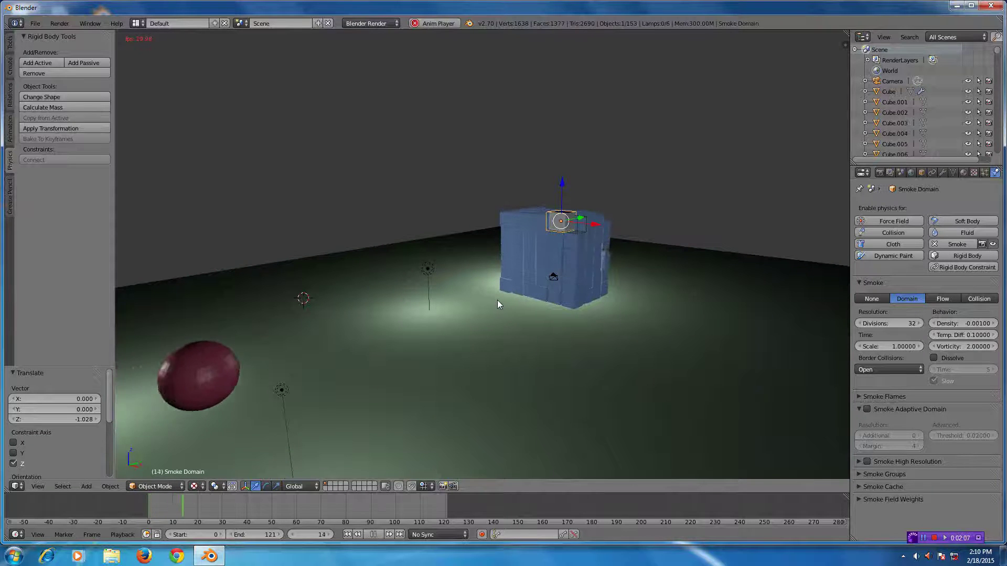
right_click(561, 260)
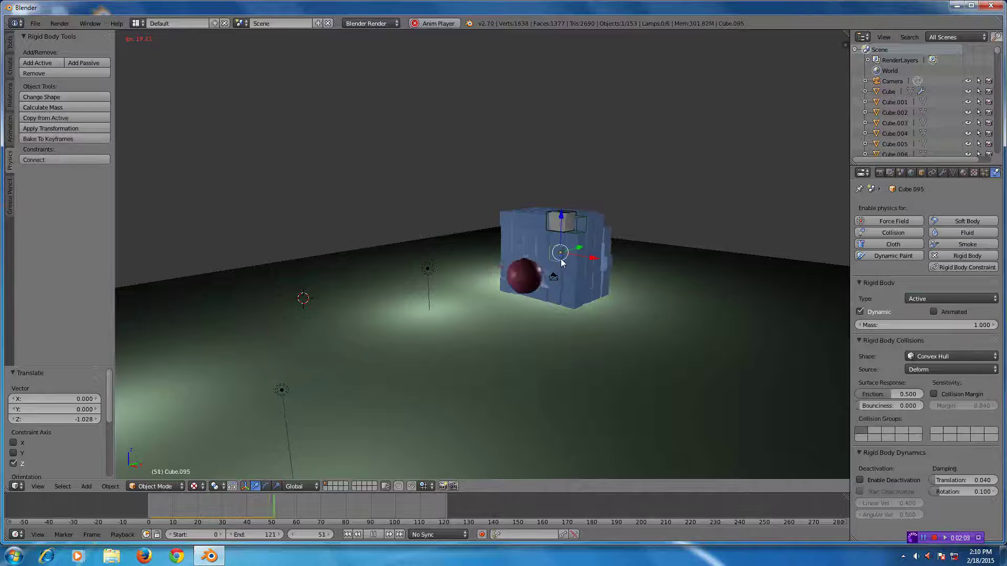
scroll(562, 250, up, 4)
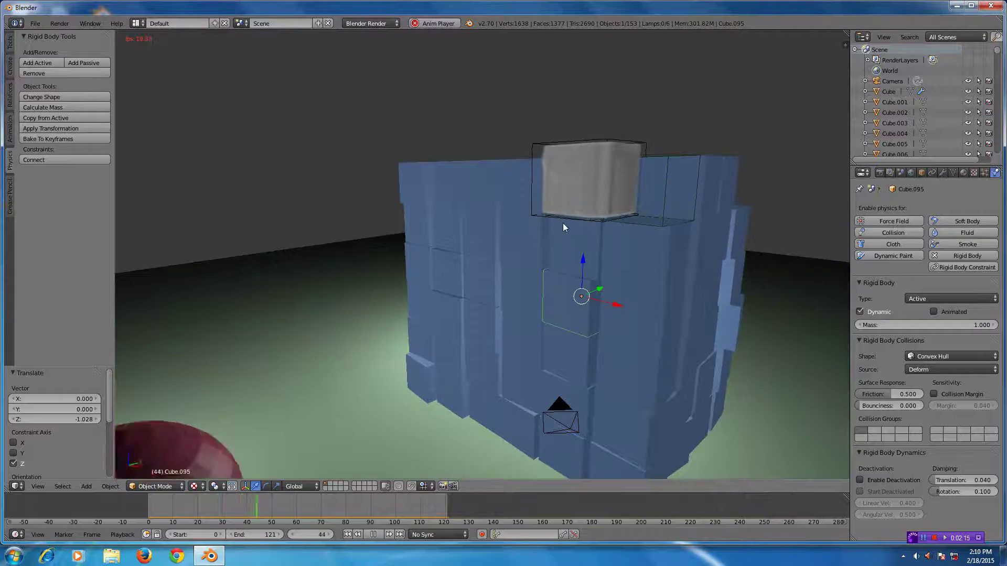
Step: Scale the smoke domain up by 1.786, then stop playback back at frame 0
right_click(603, 139)
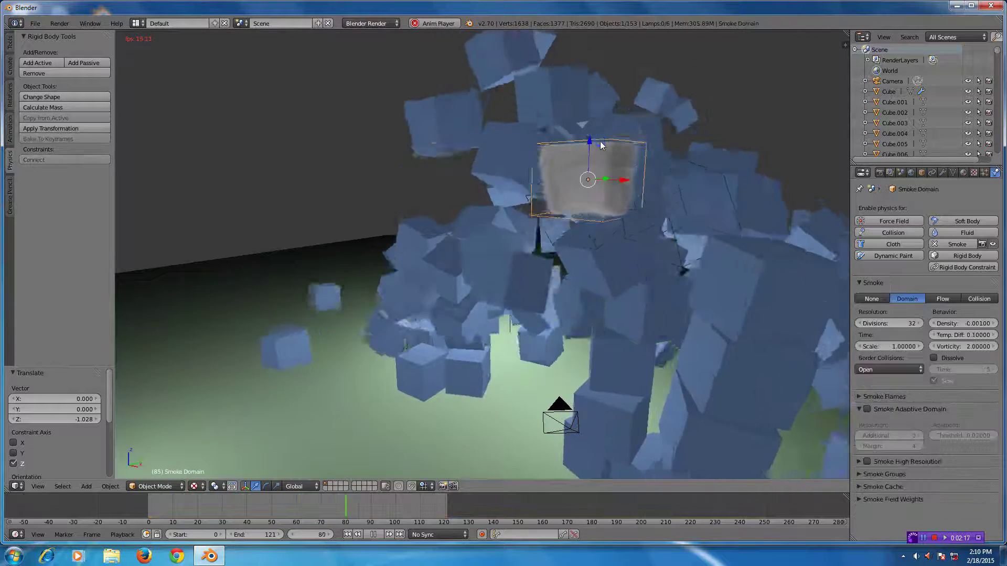
key(s)
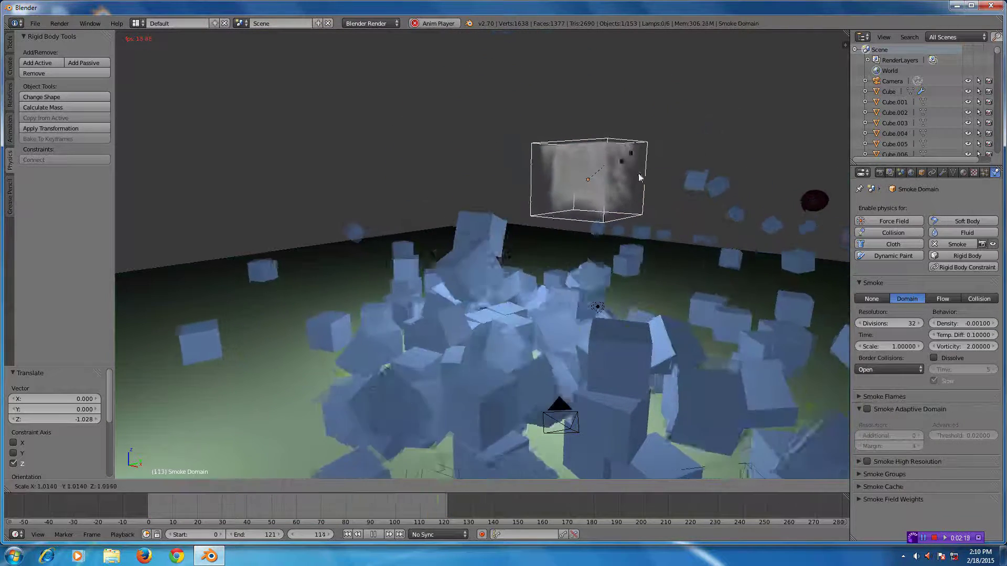
click(665, 179)
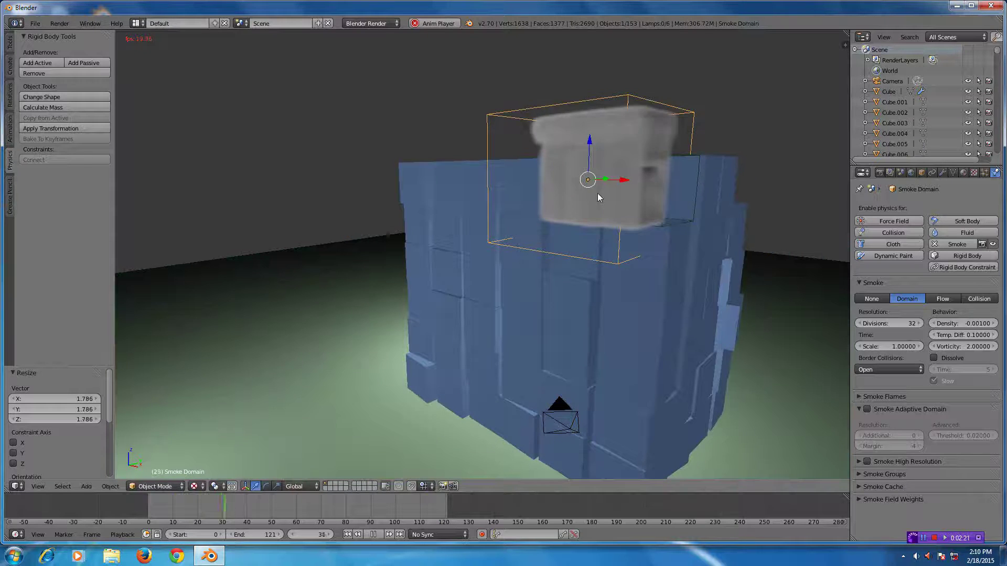
scroll(597, 193, down, 3)
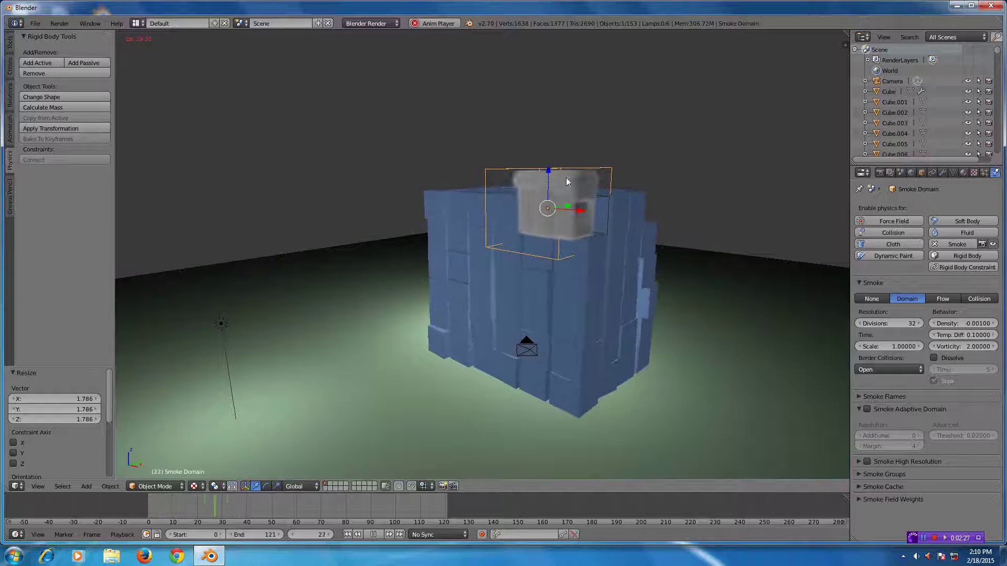
key(Escape)
Step: Select the smoke domain, then Cube.143, and parent the domain to Cube.143 with Ctrl+P > Object
scroll(548, 209, up, 1)
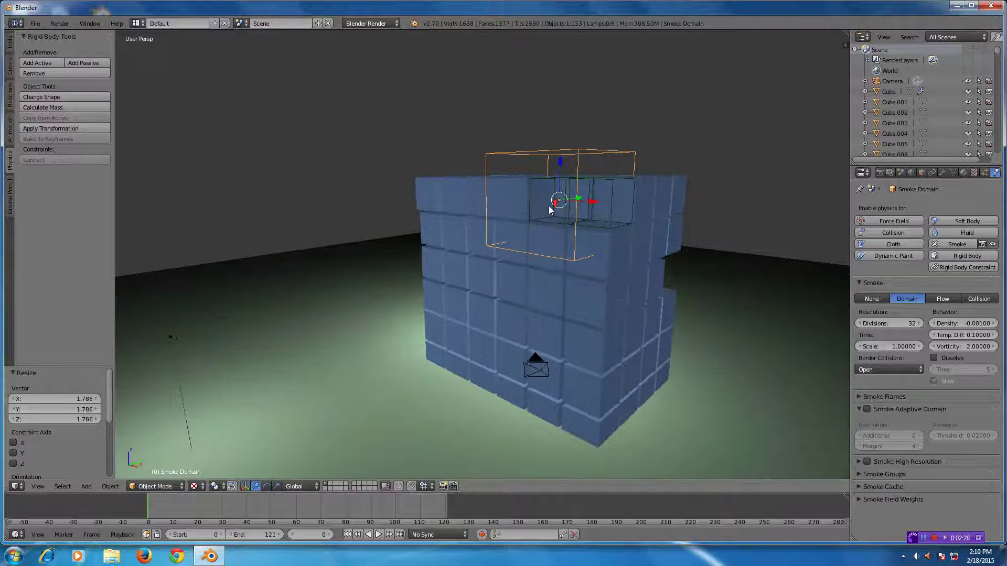
right_click(540, 181)
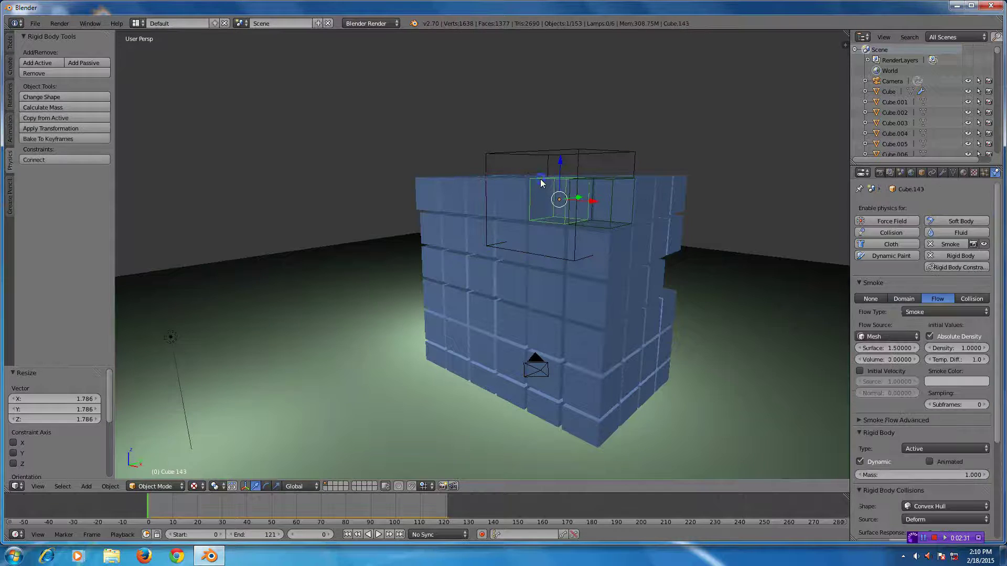
right_click(554, 152)
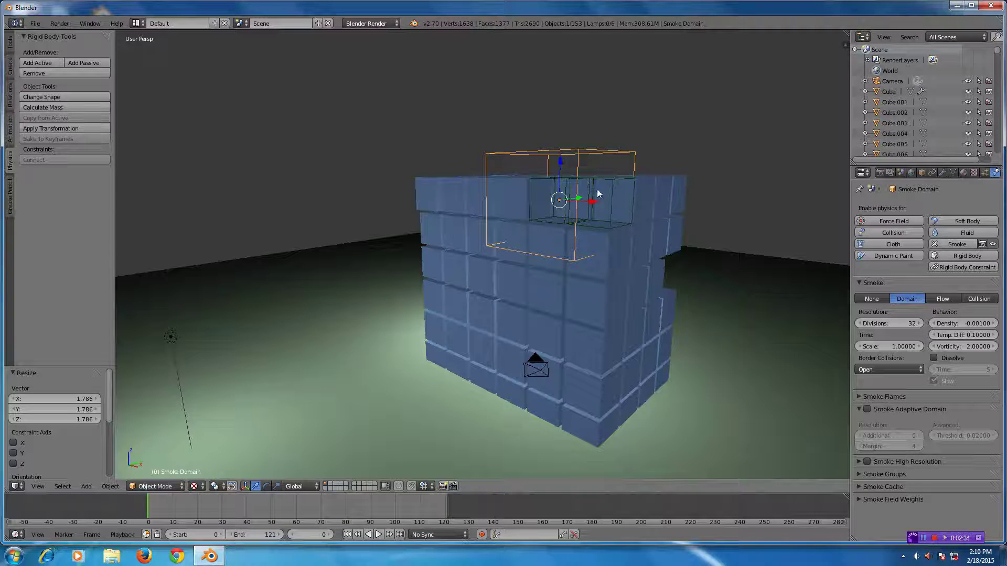
shift+right_click(545, 182)
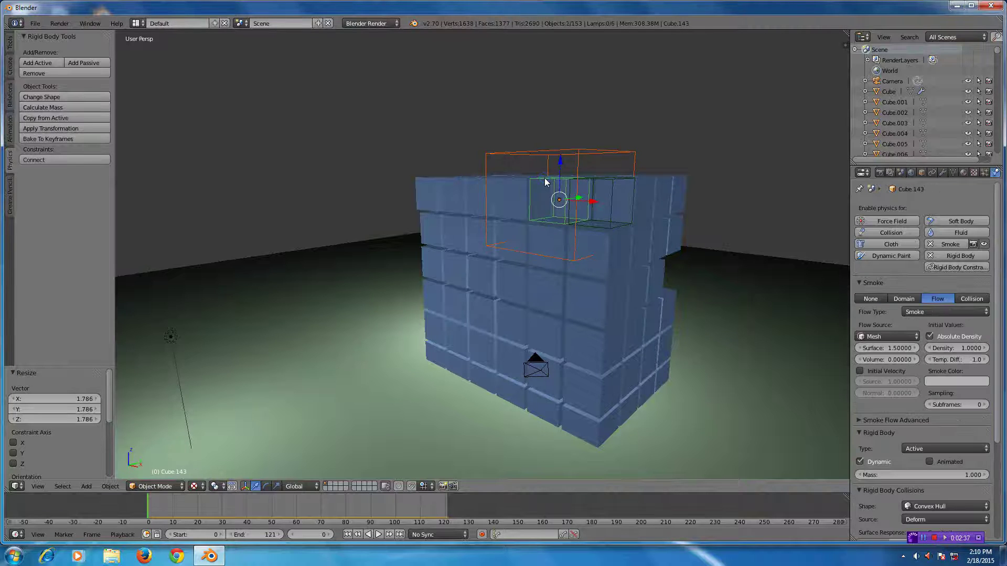
key(ctrl+p)
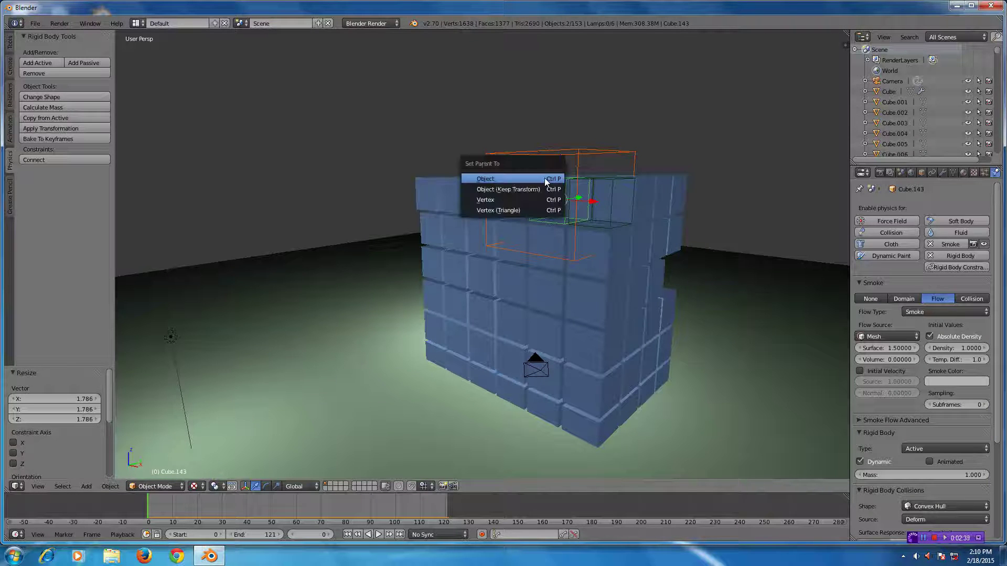
click(545, 179)
scroll(554, 192, down, 3)
scroll(554, 190, up, 2)
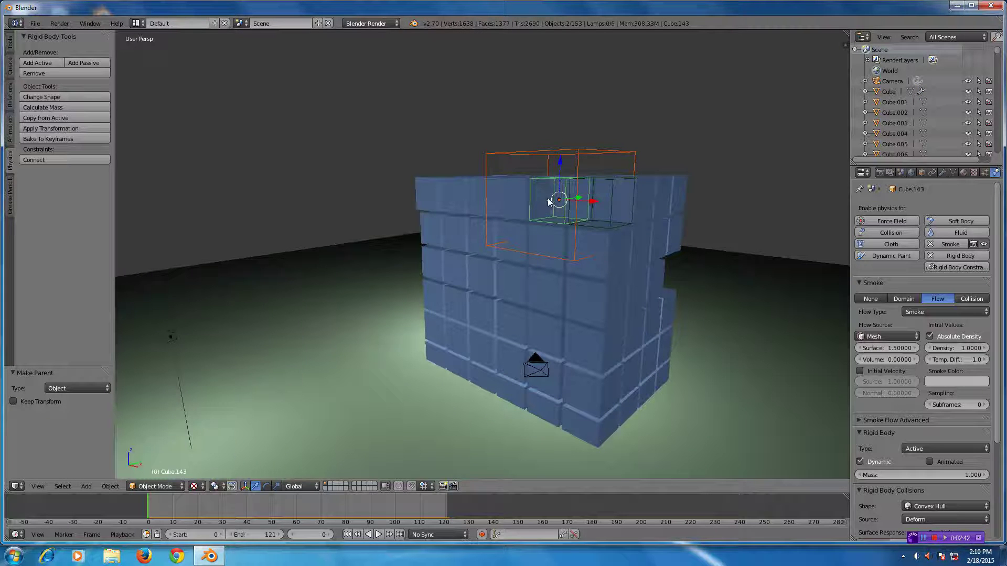
scroll(566, 197, down, 4)
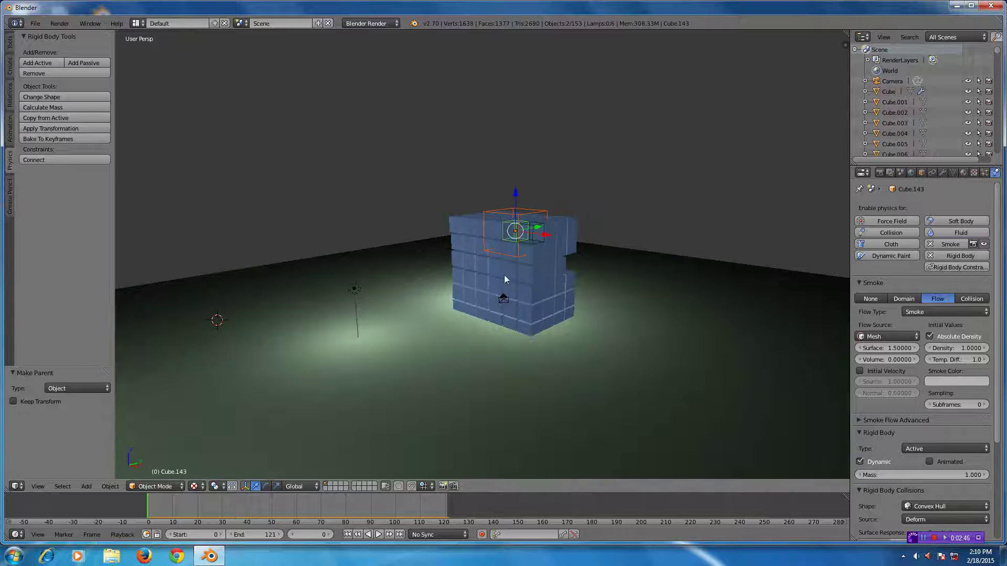
scroll(418, 280, down, 1)
key(alt+a)
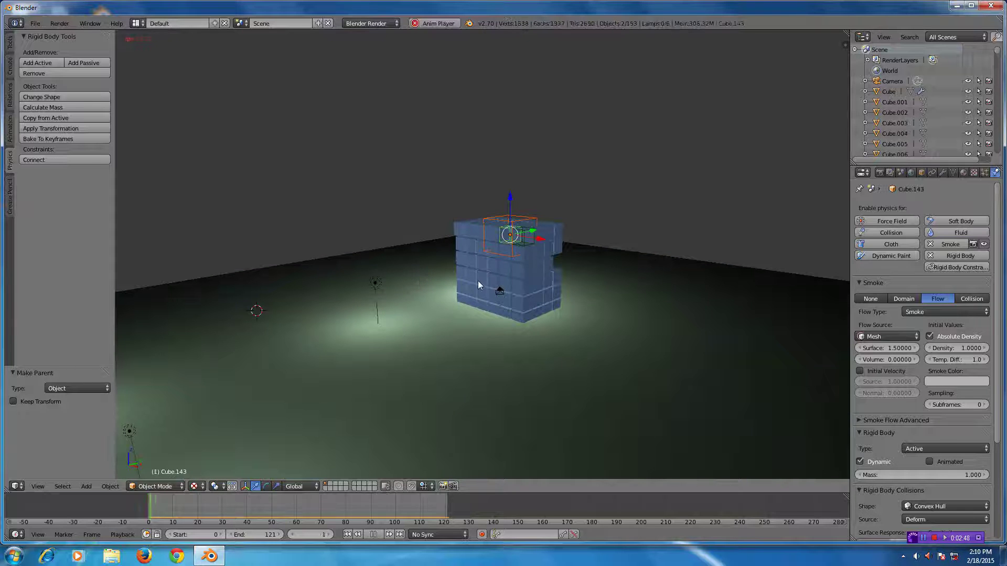
scroll(572, 269, up, 1)
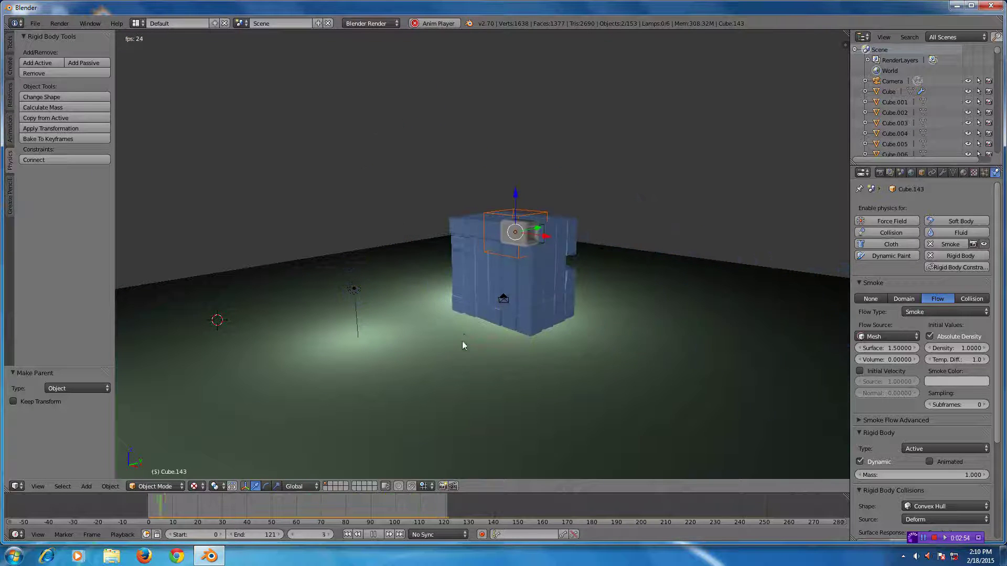
scroll(511, 314, up, 4)
scroll(509, 312, up, 3)
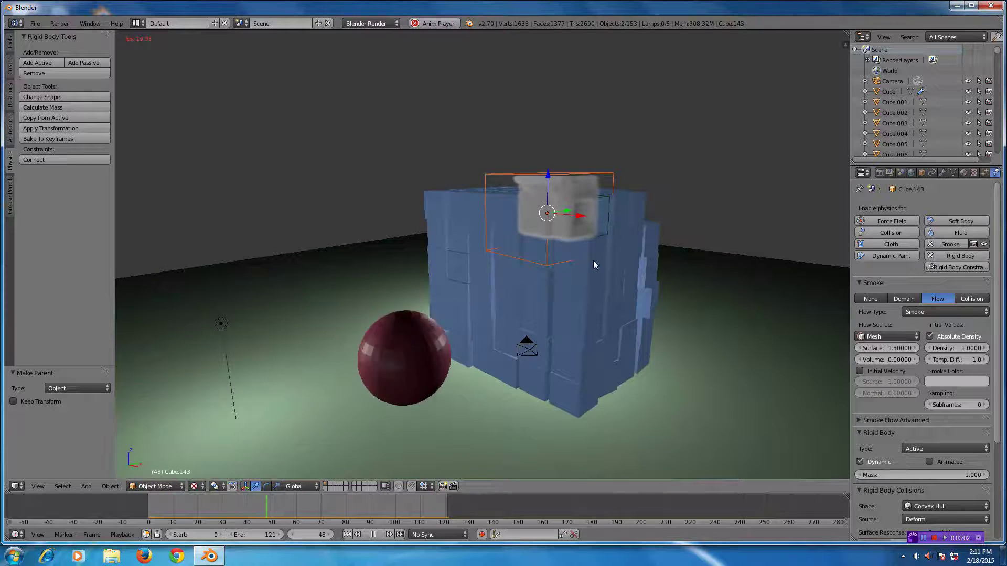
key(Escape)
right_click(556, 223)
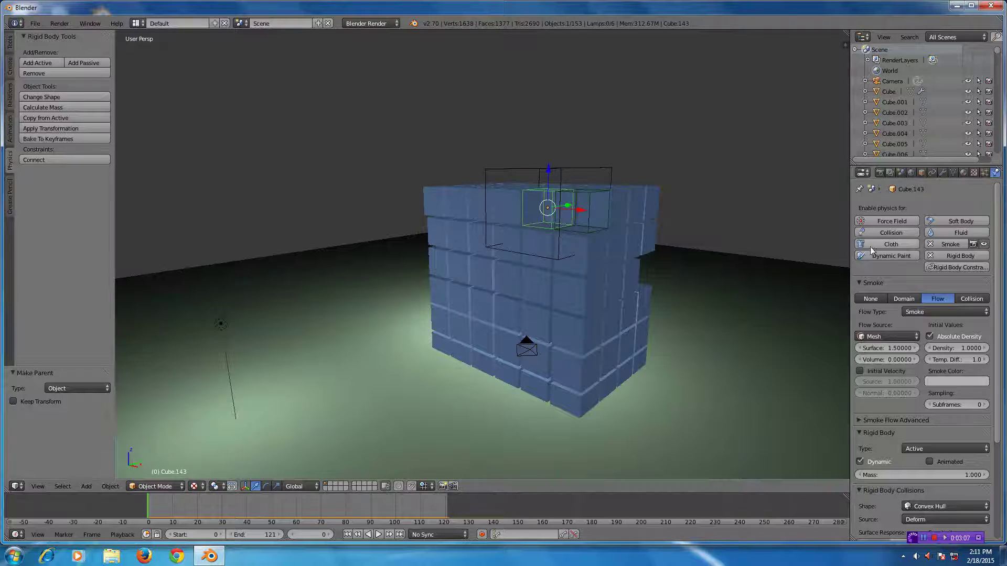
Step: Select the smoke domain with its emitting cube and duplicate them in place with Shift+D
scroll(555, 261, up, 2)
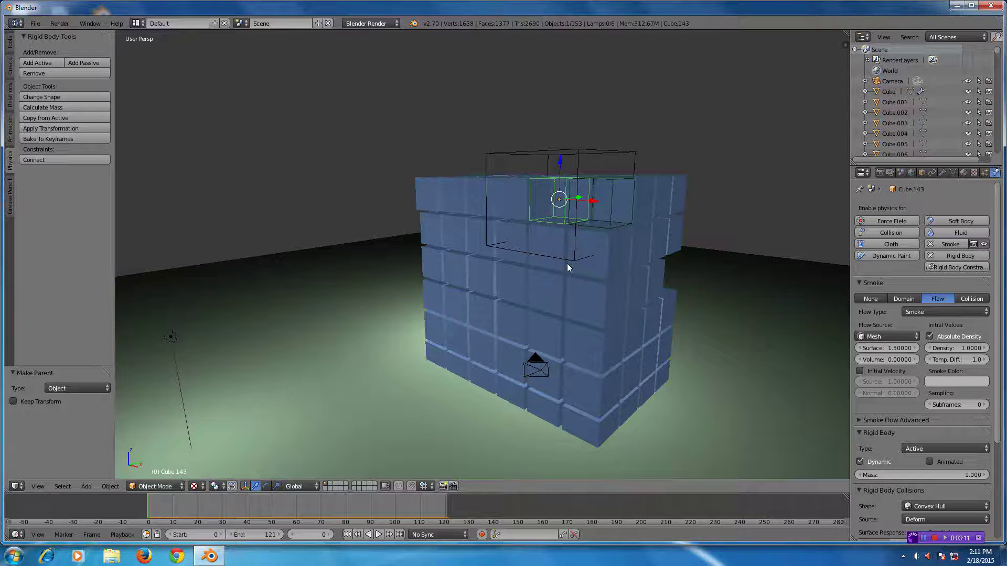
scroll(567, 264, down, 2)
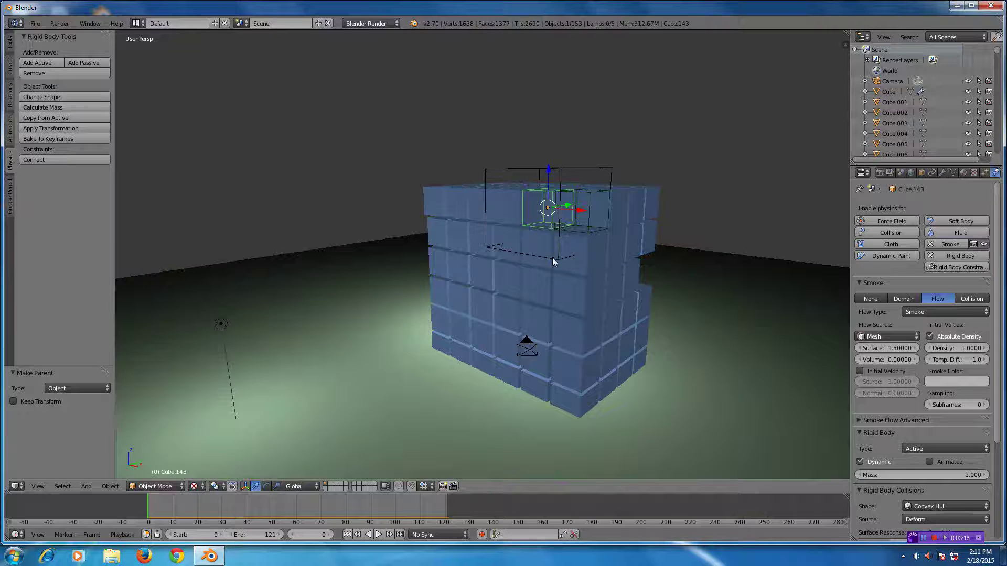
shift+right_click(553, 260)
scroll(555, 262, up, 1)
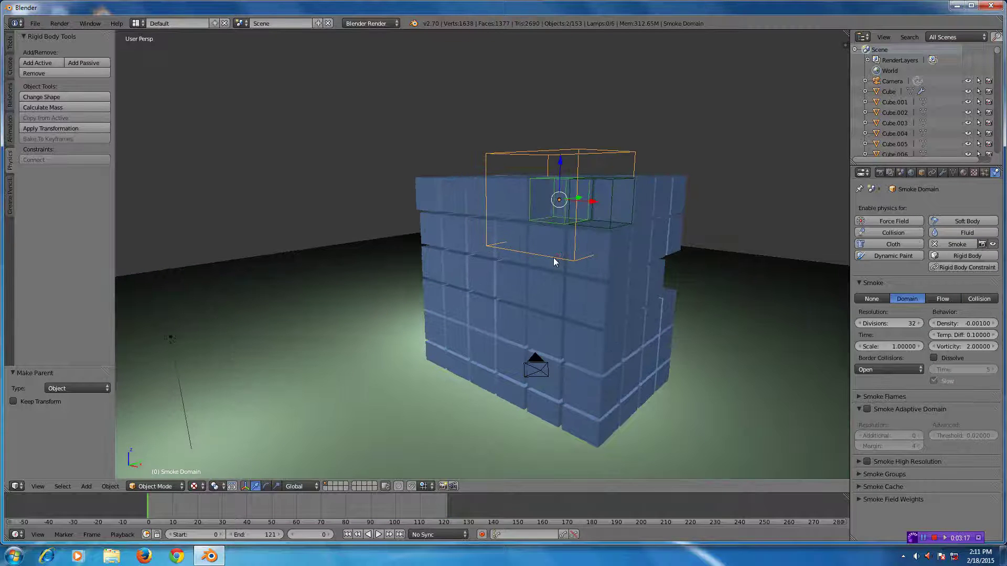
key(shift+d)
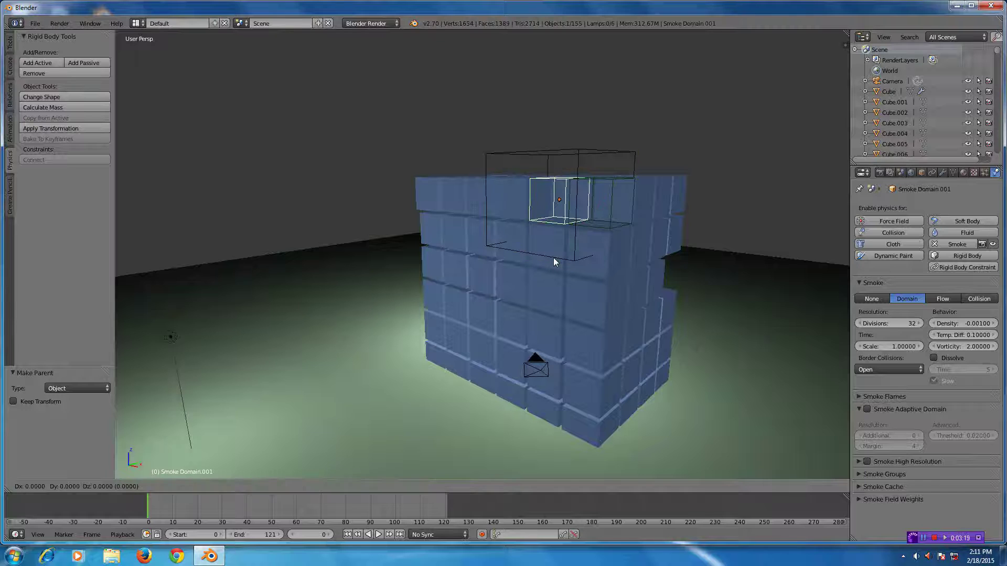
right_click(554, 259)
Step: Make a second duplicate of the smoke domain, then pan and orbit down to the floor and sphere
shift+right_click(555, 260)
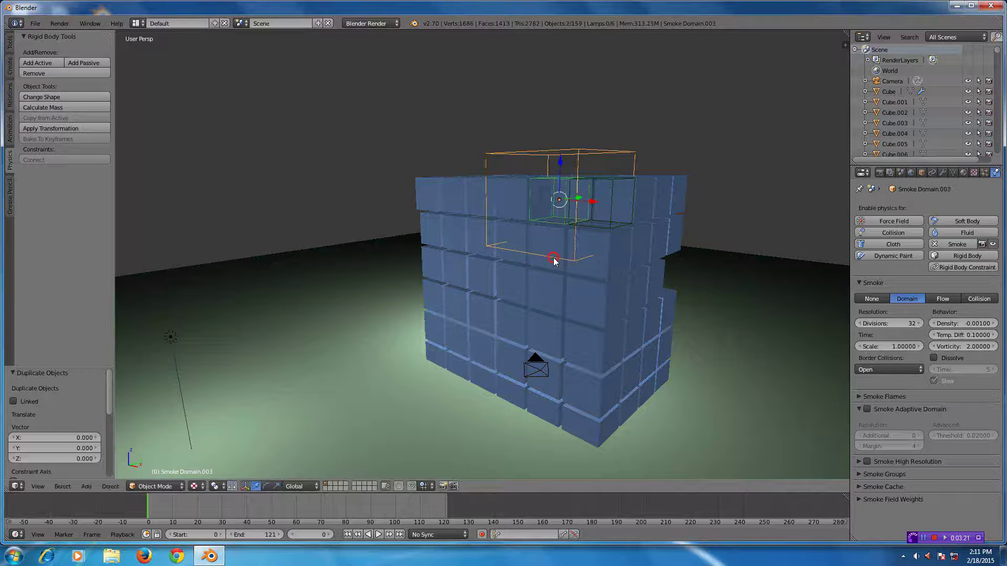
key(shift+d)
scroll(556, 262, down, 2)
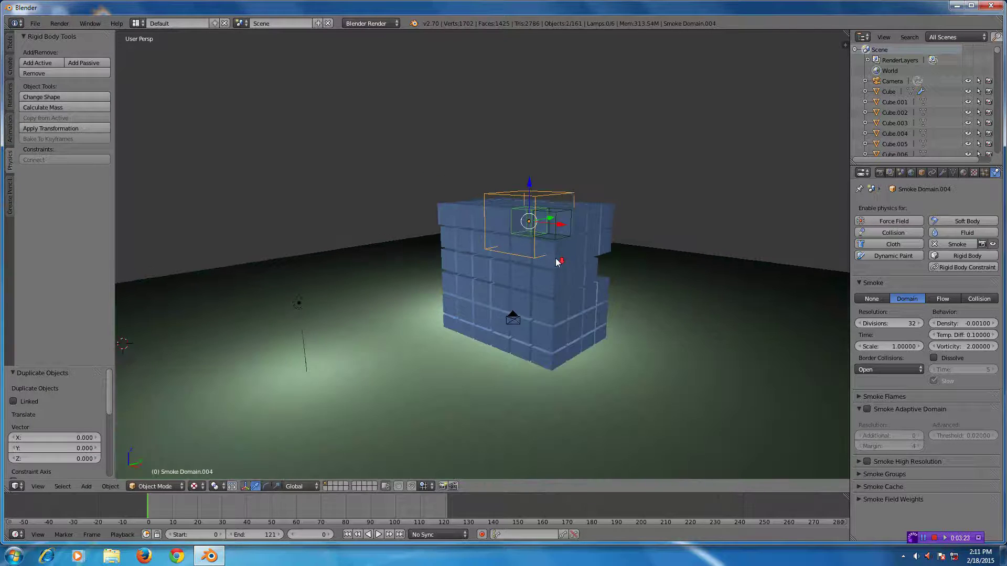
scroll(555, 258, down, 2)
shift+middle_drag(559, 269, 598, 274)
scroll(575, 276, up, 3)
scroll(572, 277, down, 2)
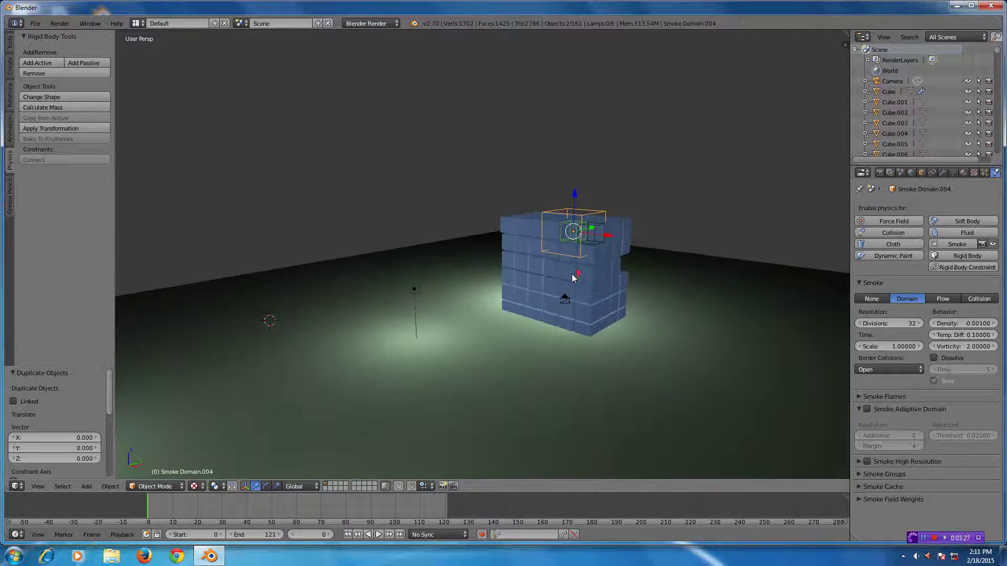
mouse_move(577, 274)
middle_down()
mouse_move(594, 266)
mouse_move(577, 269)
mouse_move(586, 279)
middle_up()
Step: Play the simulation past frame 110, orbiting and zooming to watch smoke domains among the scattering cubes
key(alt+a)
middle_drag(631, 304, 554, 334)
scroll(604, 309, up, 4)
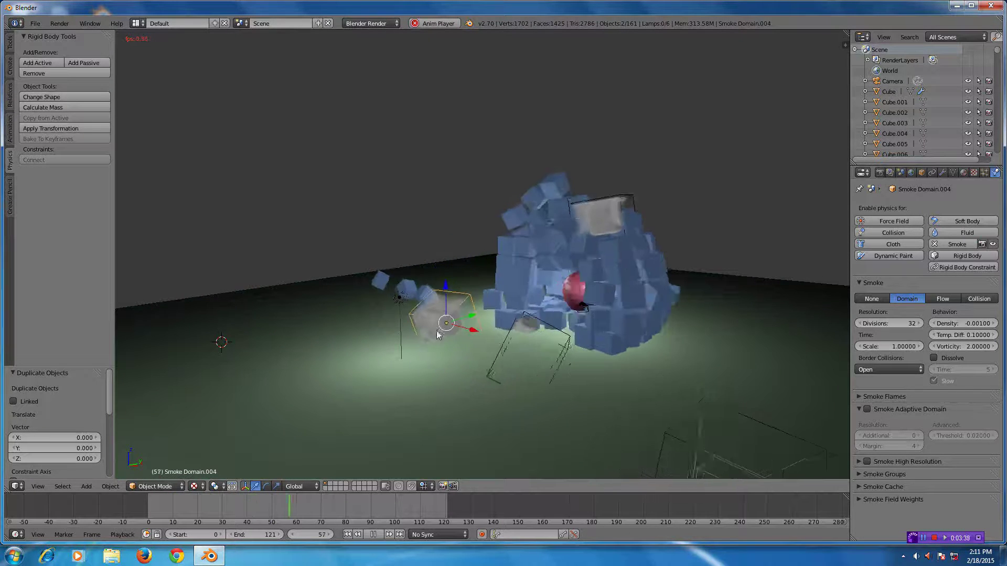
scroll(433, 330, up, 3)
scroll(432, 325, up, 4)
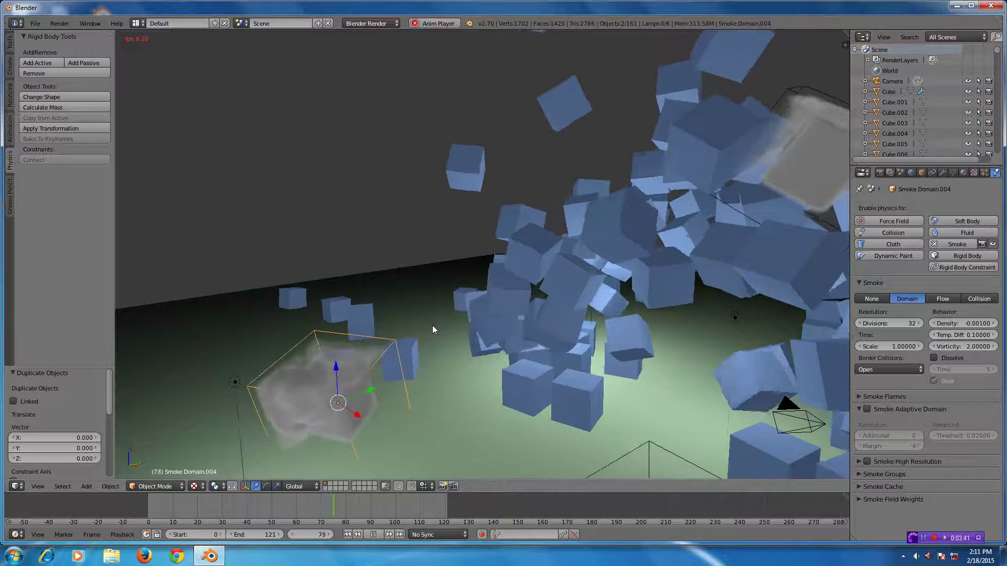
scroll(366, 388, down, 5)
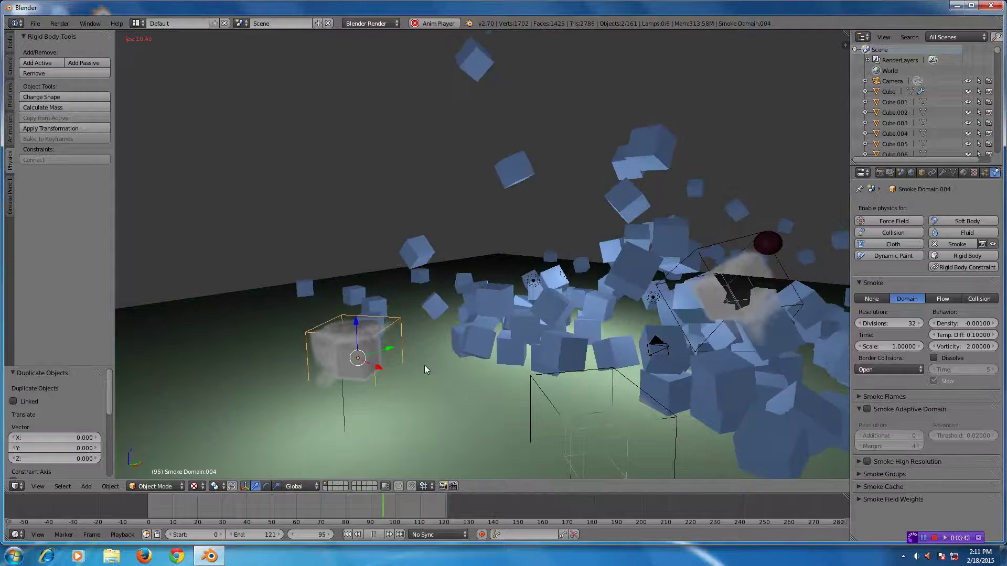
scroll(505, 348, down, 4)
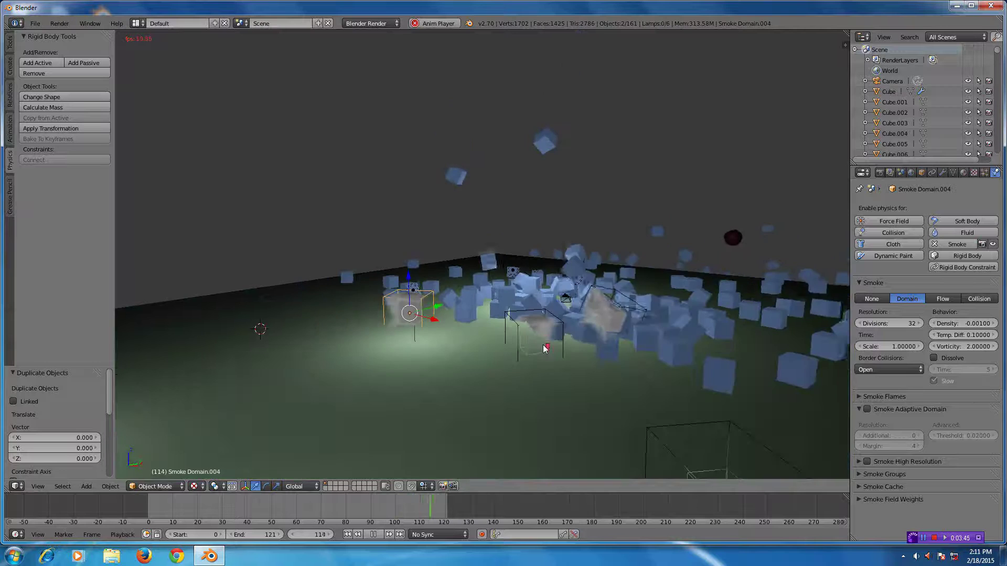